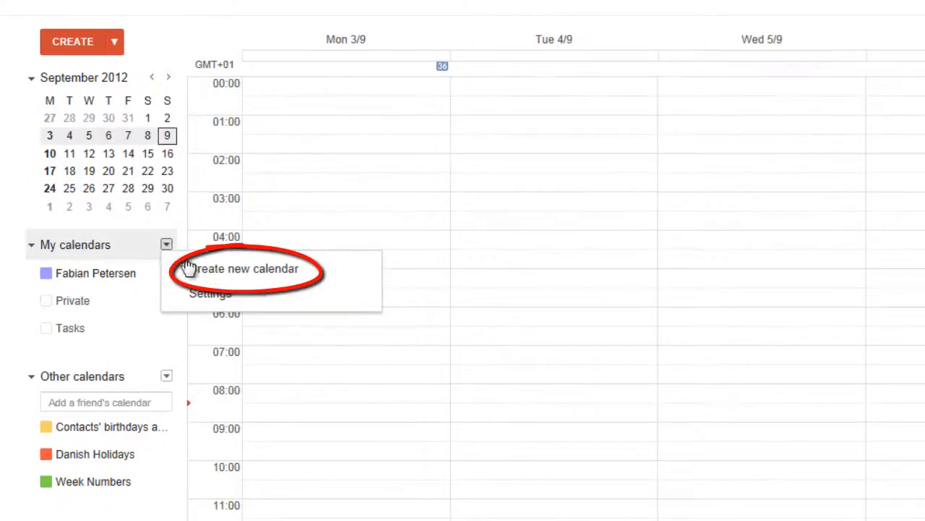
- Create the webCRM calendar, shared with a co-worker who has 'Make changes to events' permission
{"action": "left_click", "coordinate": [197, 269]}
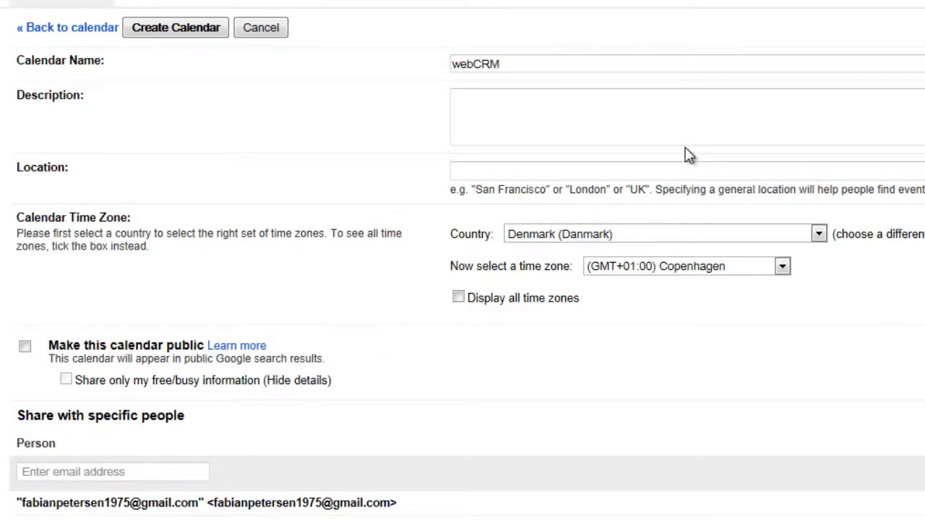
{"action": "left_click", "coordinate": [133, 471]}
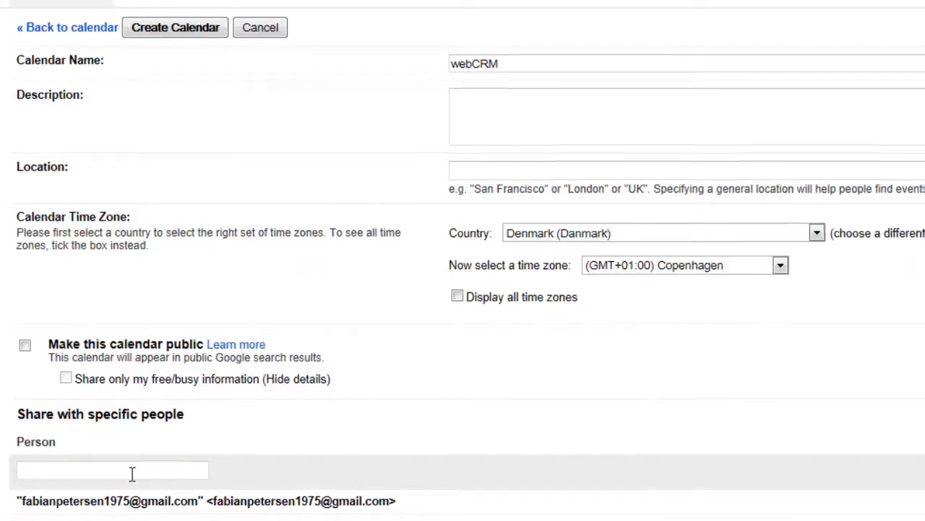
{"action": "type", "text": "fab"}
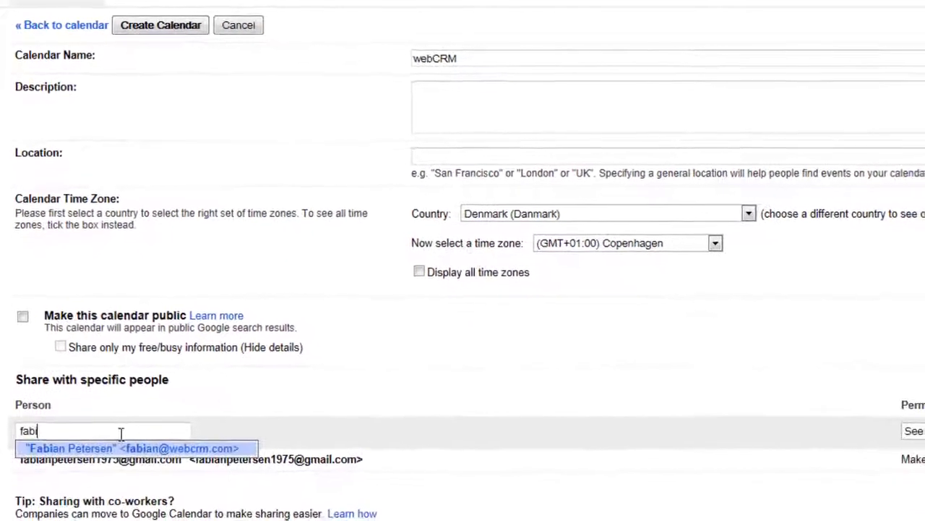
{"action": "type", "text": "i"}
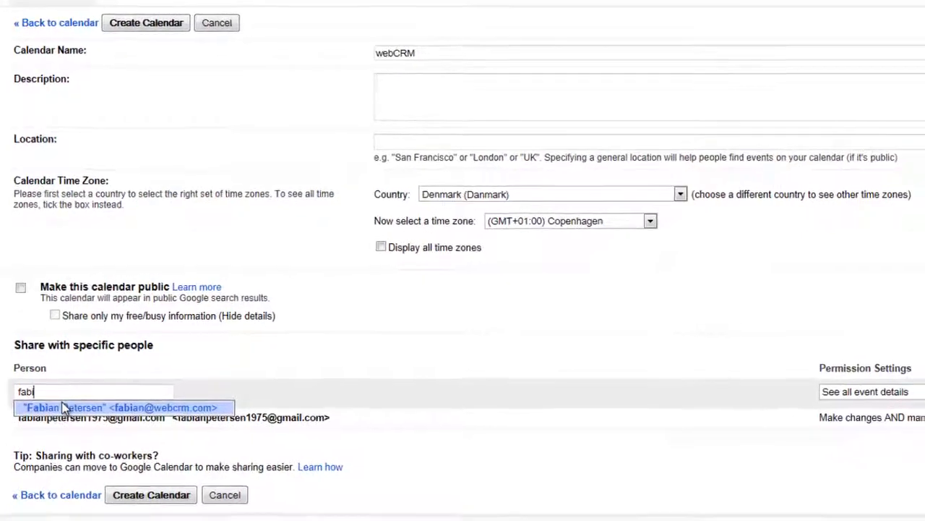
{"action": "left_click", "coordinate": [69, 418]}
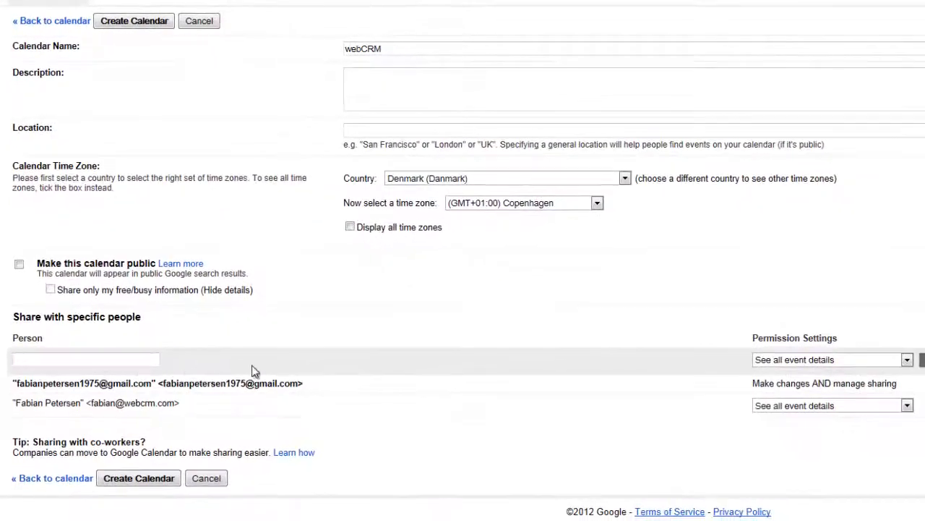
{"action": "left_click", "coordinate": [836, 406]}
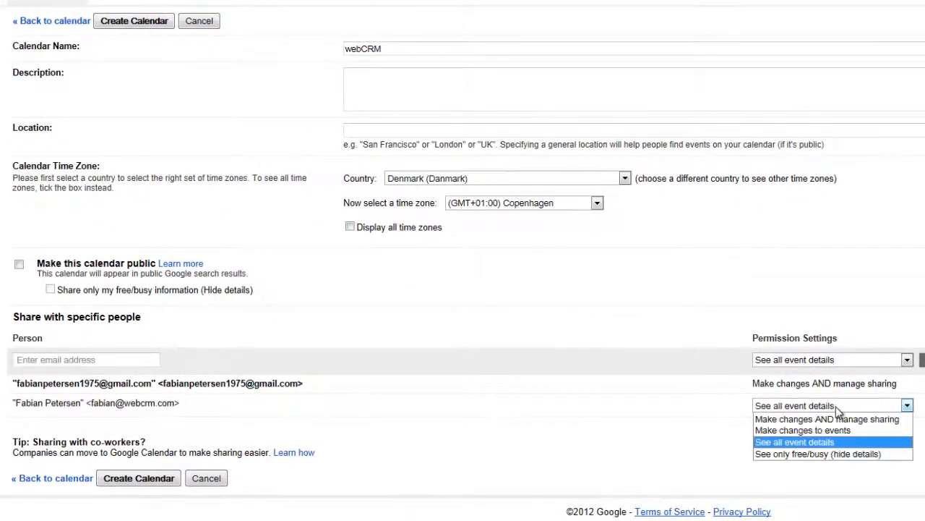
{"action": "left_click", "coordinate": [807, 430]}
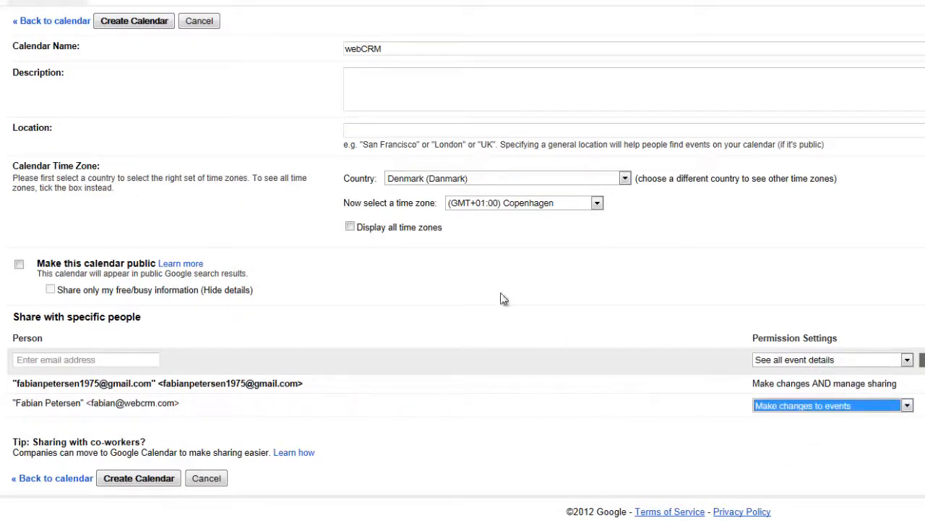
{"action": "left_click", "coordinate": [117, 23]}
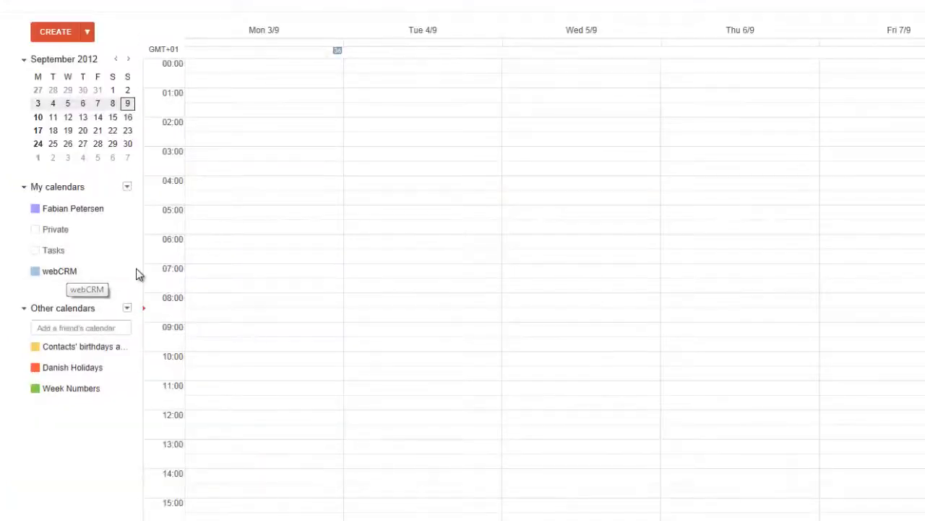
- Open the webCRM calendar's settings and select its Calendar ID for copying
{"action": "left_click", "coordinate": [127, 271]}
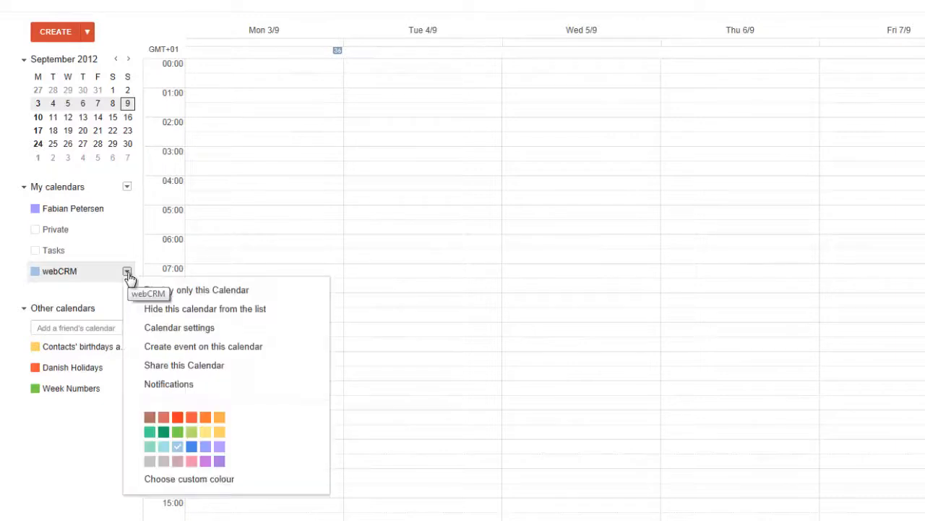
{"action": "left_click", "coordinate": [163, 329]}
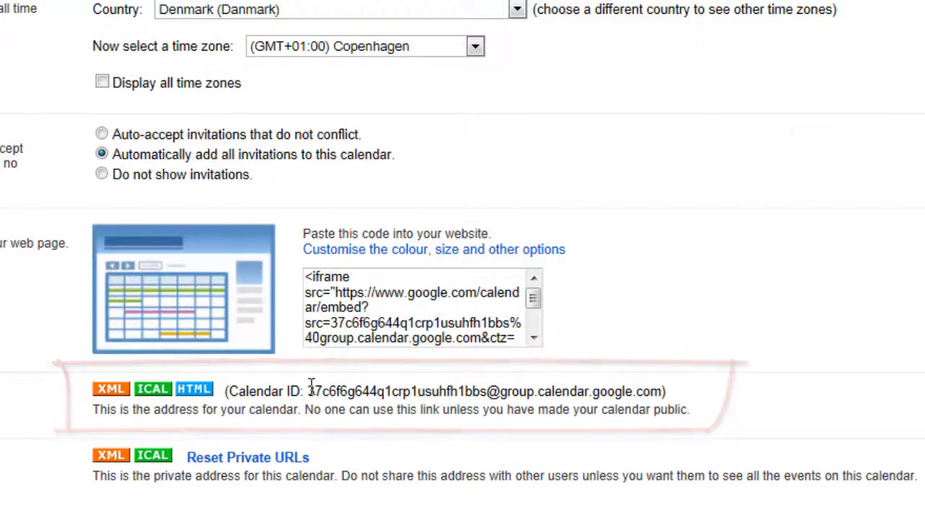
{"action": "mouse_move", "coordinate": [309, 390]}
{"action": "left_mouse_down"}
{"action": "mouse_move", "coordinate": [479, 382]}
{"action": "mouse_move", "coordinate": [668, 391]}
{"action": "left_mouse_up"}
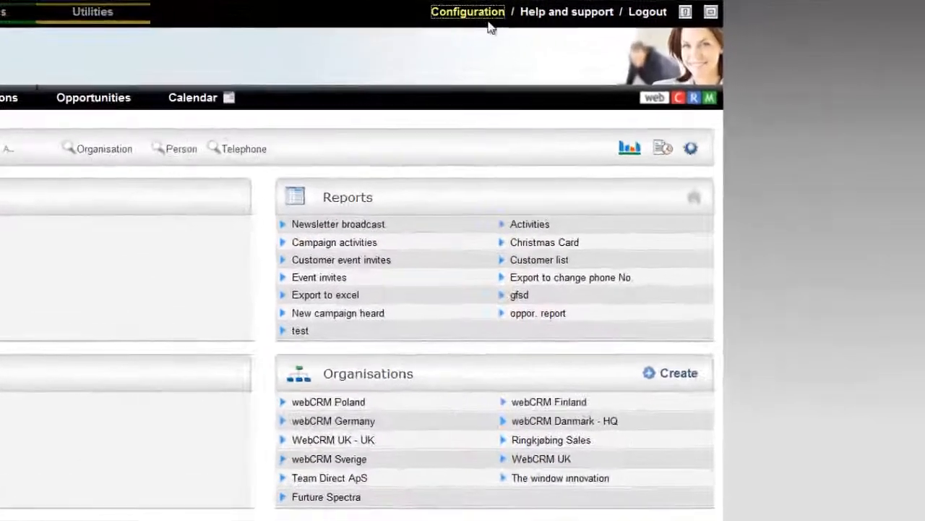
- Set Google Apps sync for Persons and Meetings to two-way (<->) with a 0:30 reminder, and save
{"action": "left_click", "coordinate": [622, 10]}
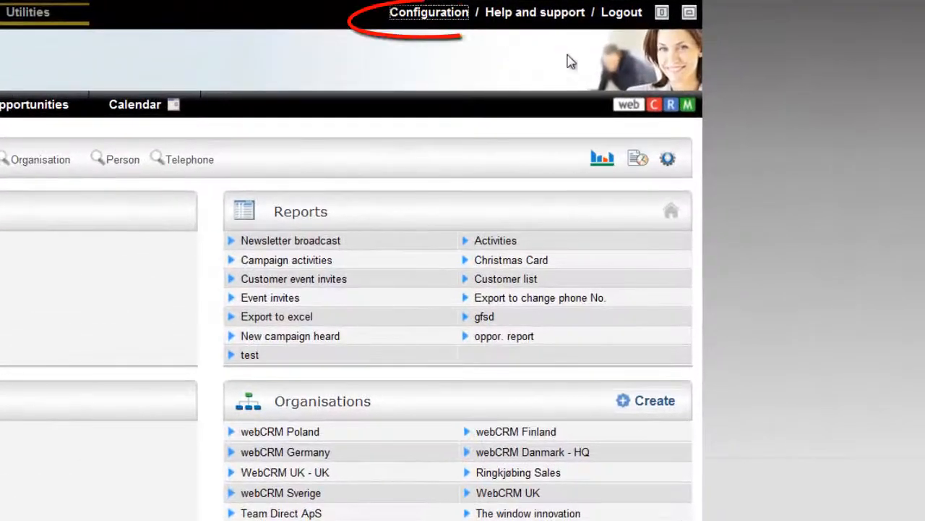
{"action": "left_click", "coordinate": [318, 107]}
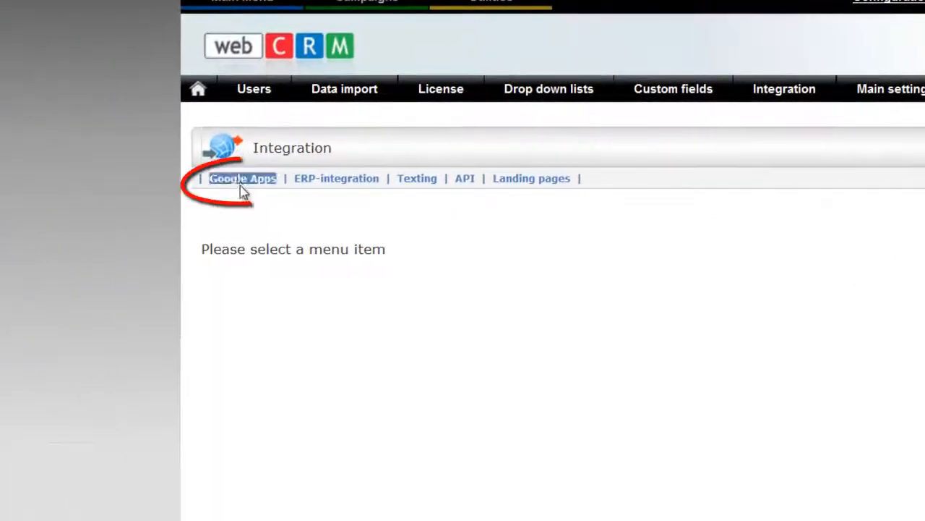
{"action": "left_click", "coordinate": [241, 190]}
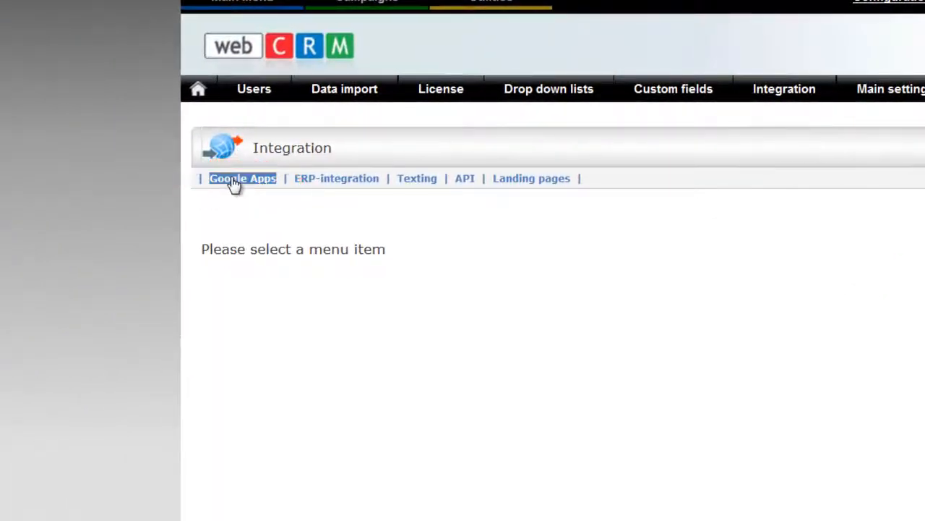
{"action": "left_click", "coordinate": [429, 282]}
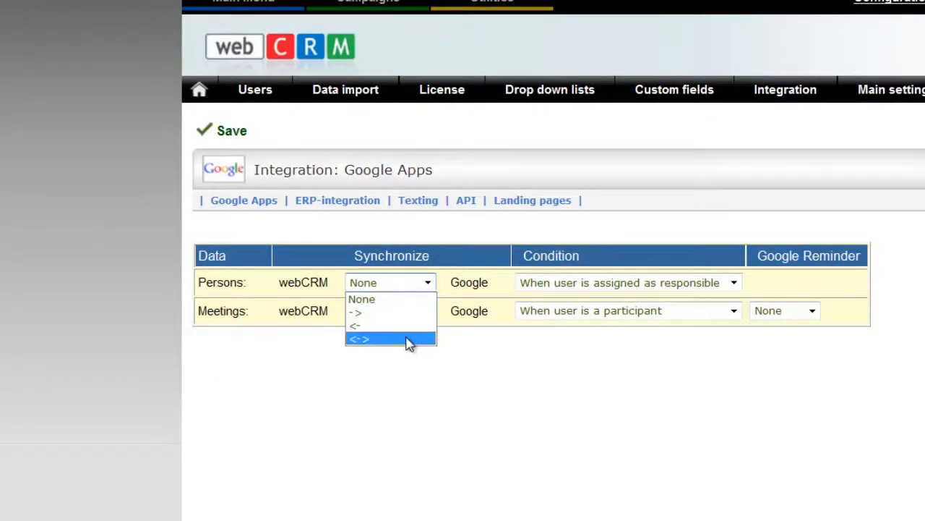
{"action": "left_click", "coordinate": [409, 338]}
{"action": "left_click", "coordinate": [427, 311]}
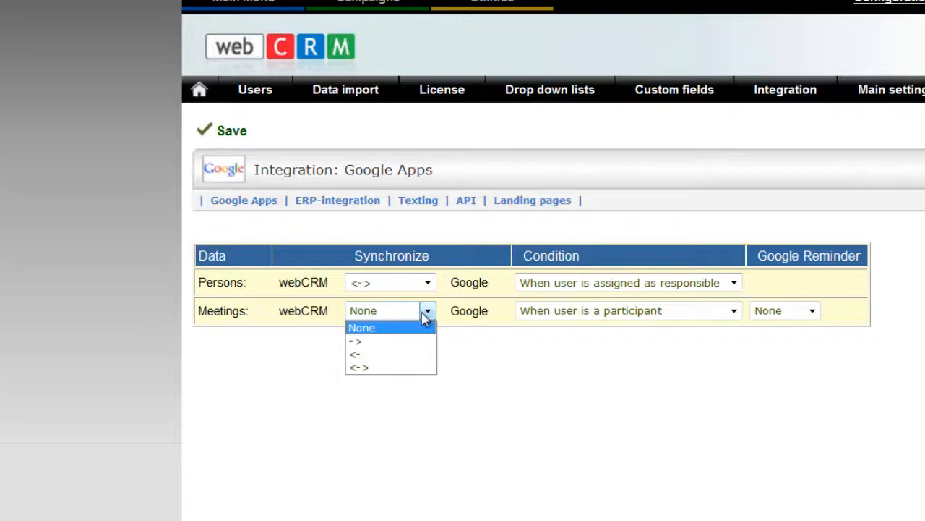
{"action": "left_click", "coordinate": [416, 367]}
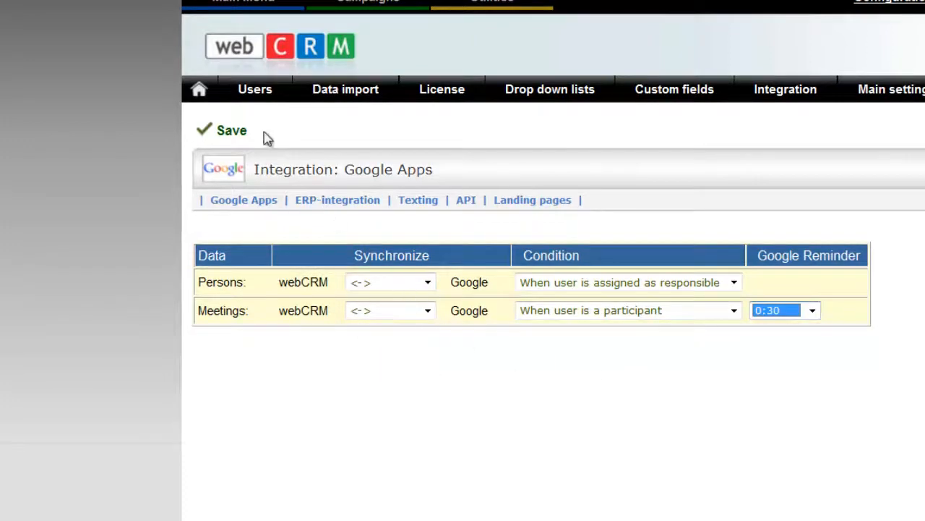
{"action": "left_click", "coordinate": [211, 131]}
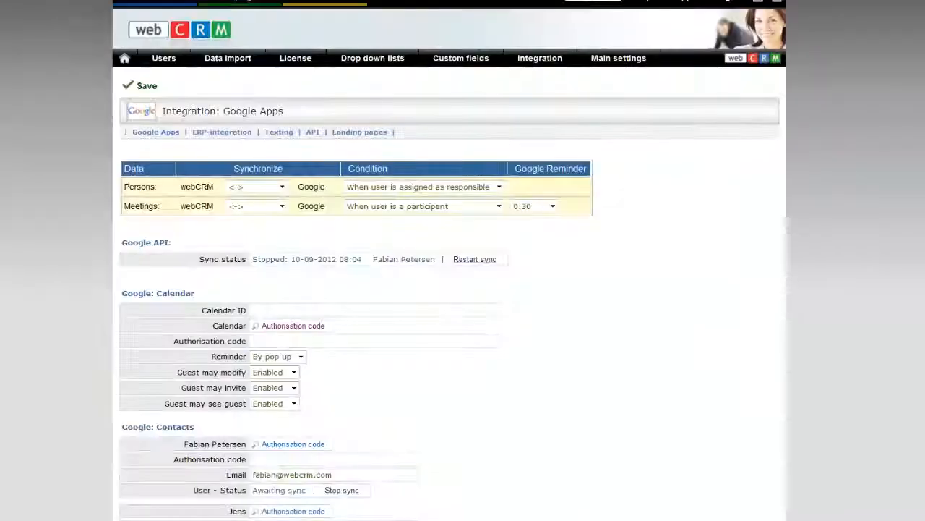
- Paste the webCRM Calendar ID, keep pop-up reminders and all guest permissions enabled, and save
{"action": "left_click", "coordinate": [293, 310]}
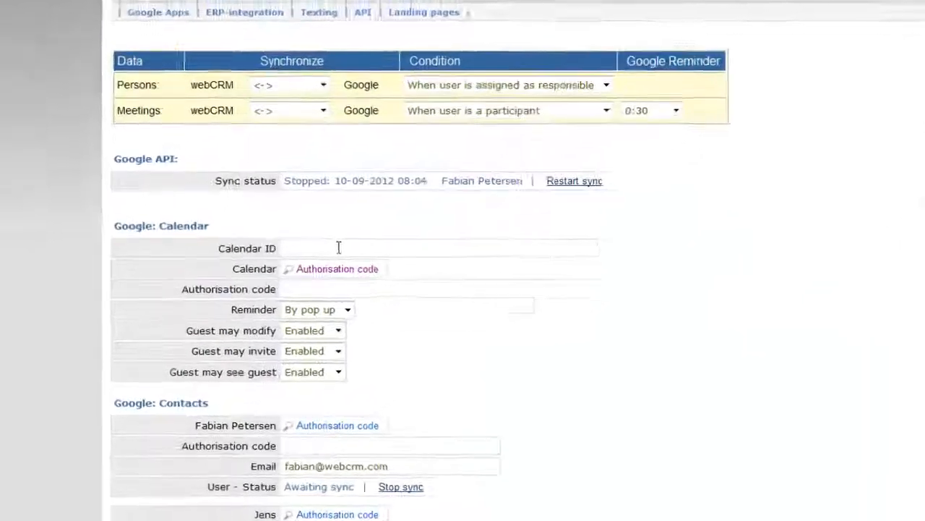
{"action": "key", "text": "ctrl+v"}
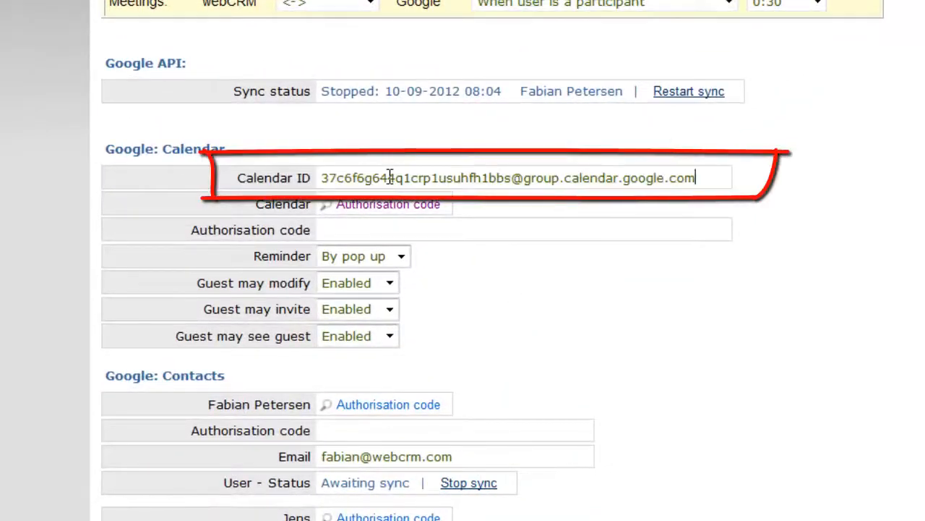
{"action": "left_click", "coordinate": [404, 263]}
{"action": "left_click", "coordinate": [405, 264]}
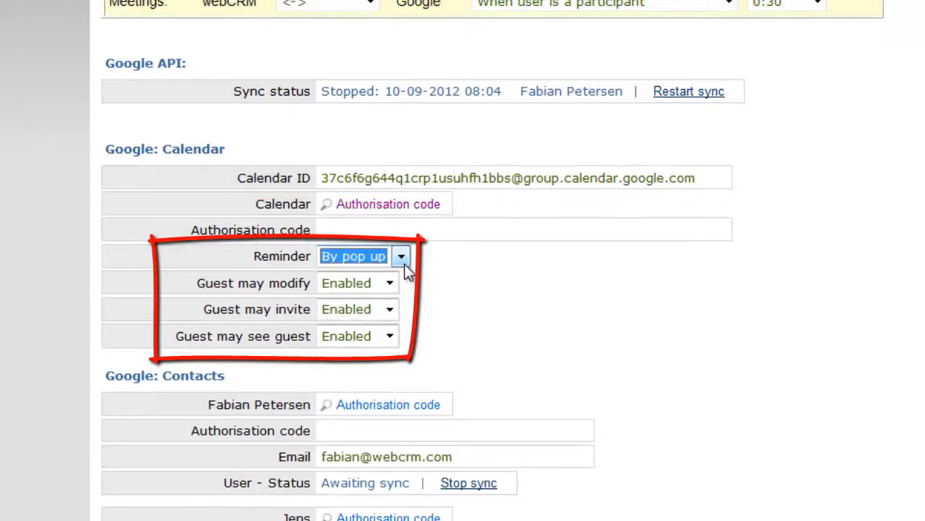
{"action": "left_click", "coordinate": [398, 277]}
{"action": "left_click", "coordinate": [397, 278]}
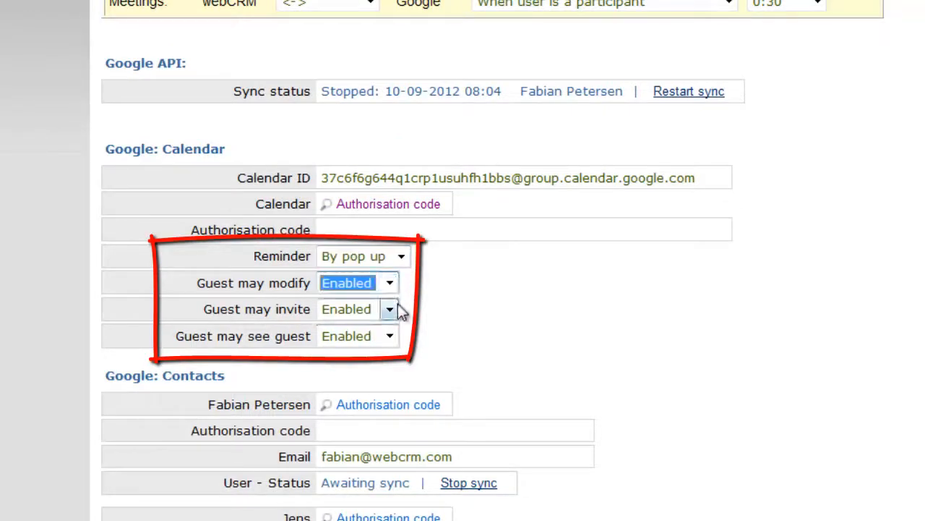
{"action": "left_click", "coordinate": [398, 305]}
{"action": "left_click", "coordinate": [398, 311]}
{"action": "left_click", "coordinate": [390, 336]}
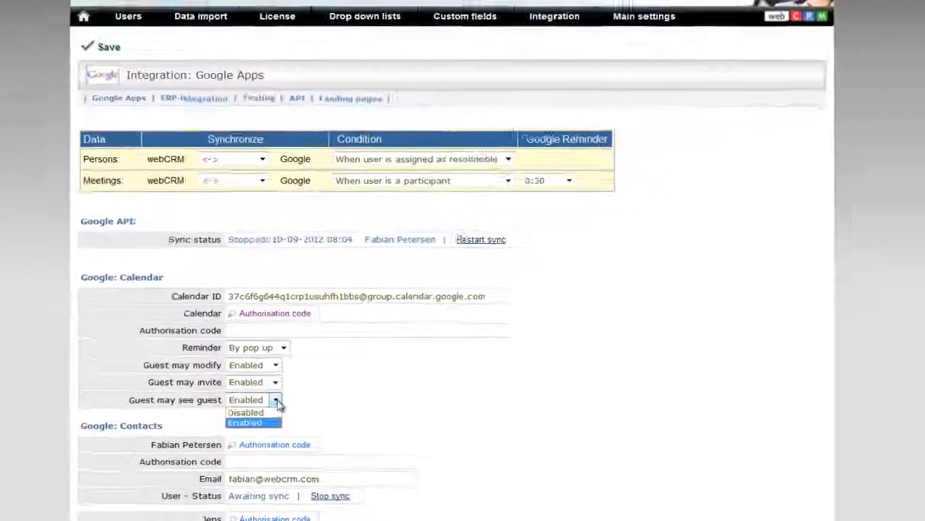
{"action": "left_click", "coordinate": [390, 335]}
{"action": "left_click", "coordinate": [350, 404]}
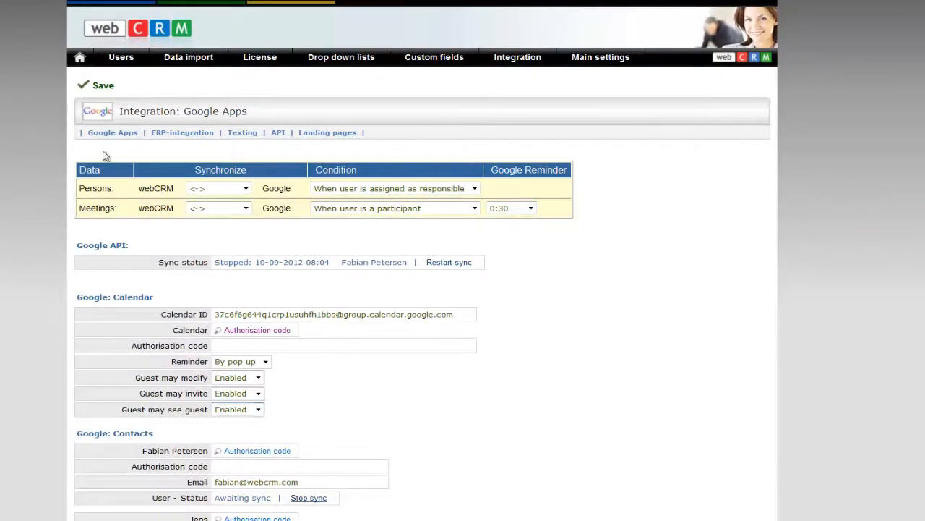
{"action": "left_click", "coordinate": [113, 87]}
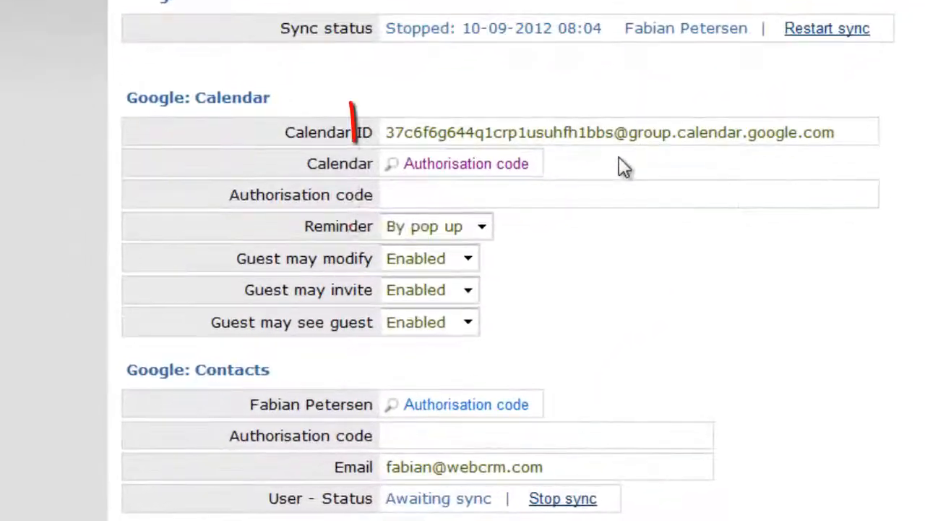
- Allow webCRM integration to manage calendars and copy the issued authorisation code
{"action": "left_click", "coordinate": [509, 165]}
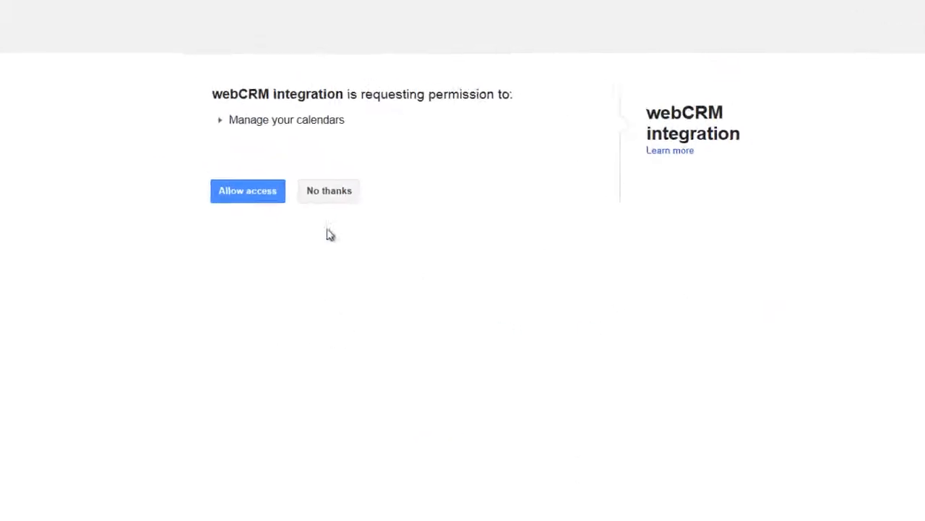
{"action": "left_click", "coordinate": [278, 224]}
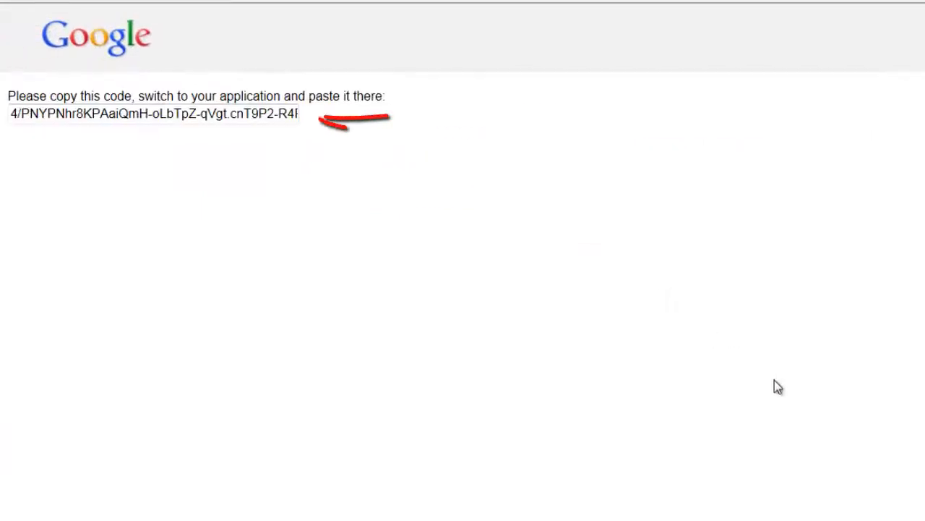
{"action": "left_click", "coordinate": [232, 113]}
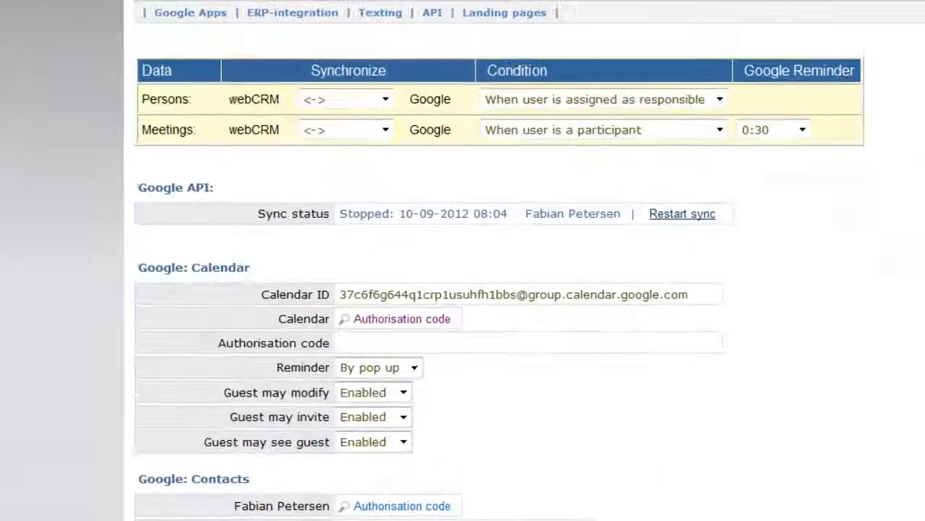
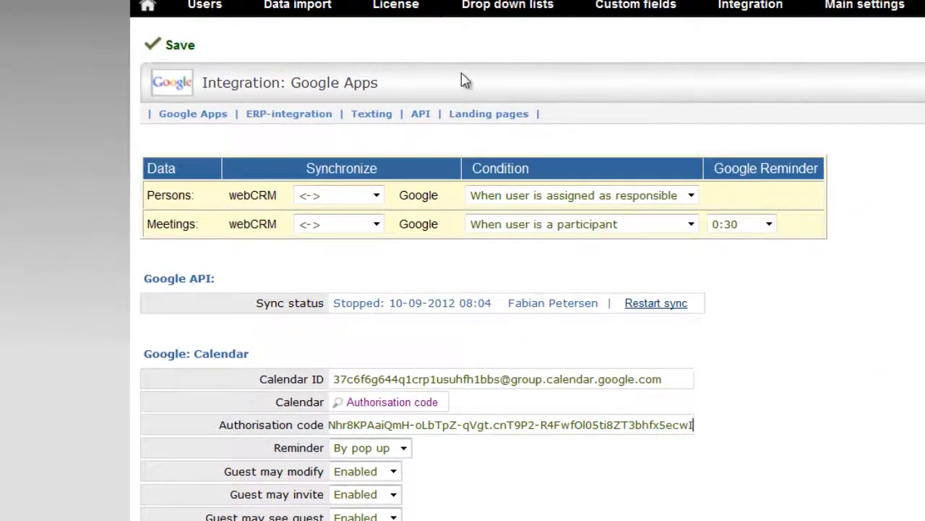
- Save the calendar authorisation code and restart the Google sync
{"action": "left_click", "coordinate": [180, 55]}
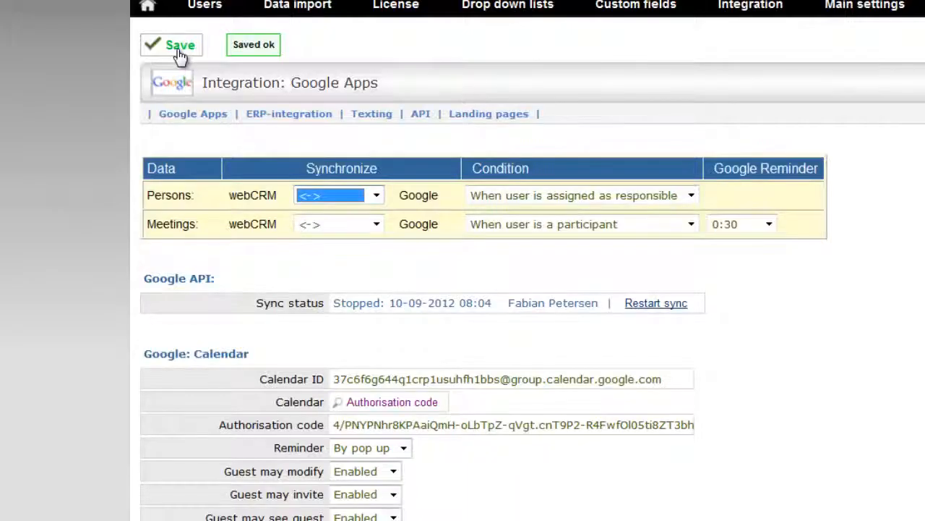
{"action": "left_click", "coordinate": [651, 305]}
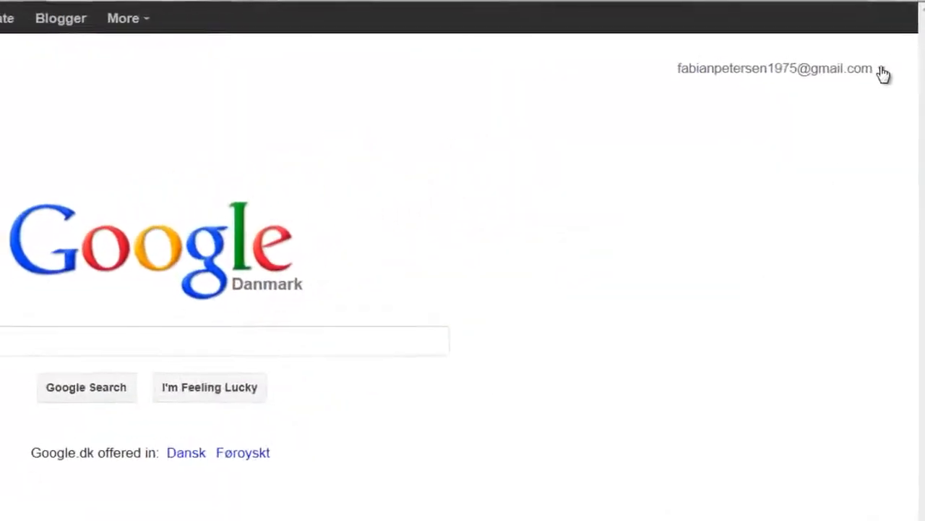
- Sign out of Google and sign back in with the Gmail account used for contacts
{"action": "left_click", "coordinate": [883, 73]}
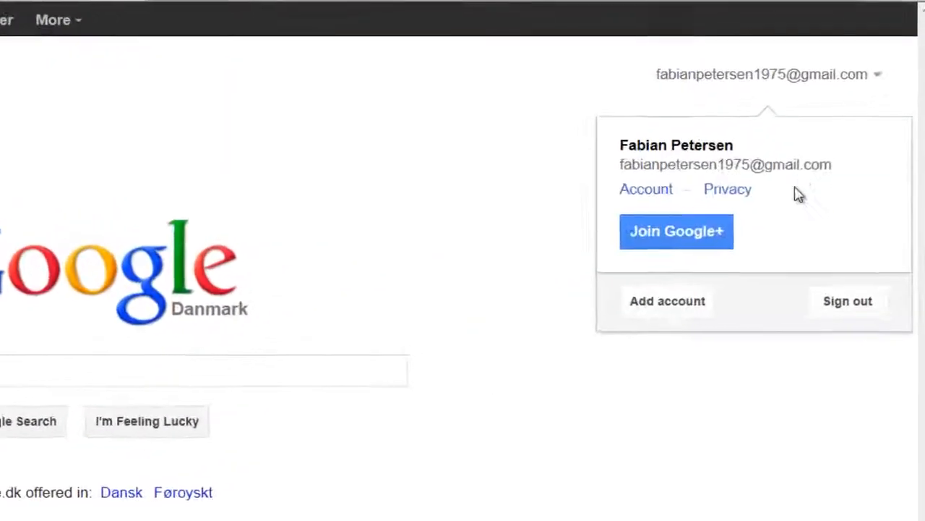
{"action": "left_click", "coordinate": [838, 280]}
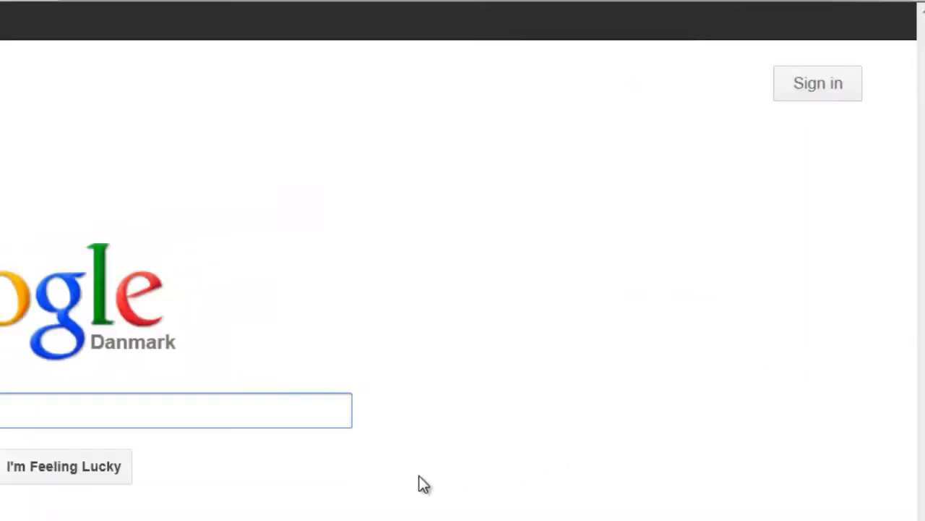
{"action": "left_click", "coordinate": [798, 90]}
{"action": "type", "text": "fa"}
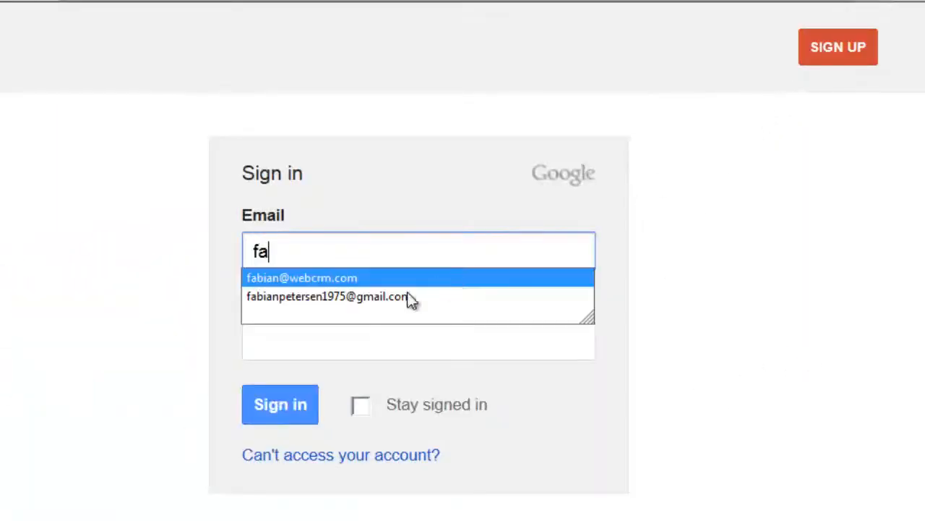
{"action": "left_click", "coordinate": [370, 296]}
{"action": "left_click", "coordinate": [272, 402]}
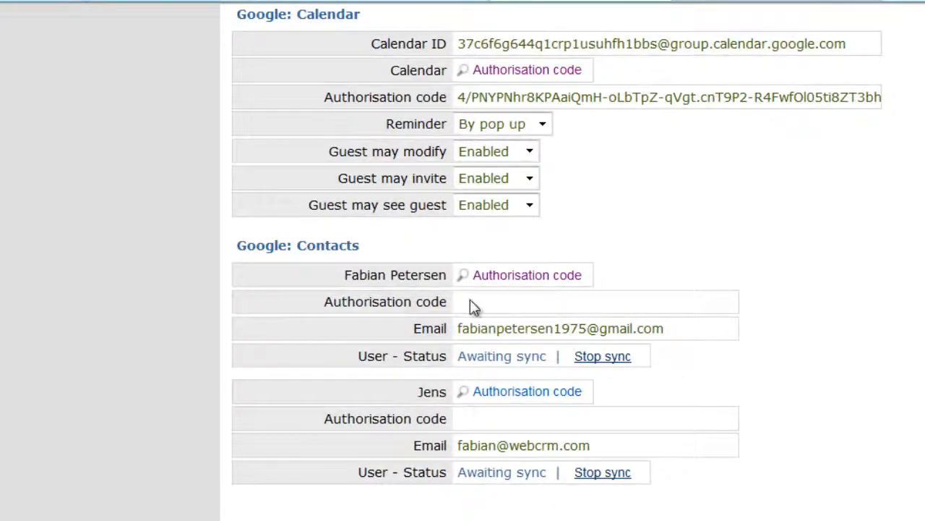
{"action": "left_click", "coordinate": [509, 281]}
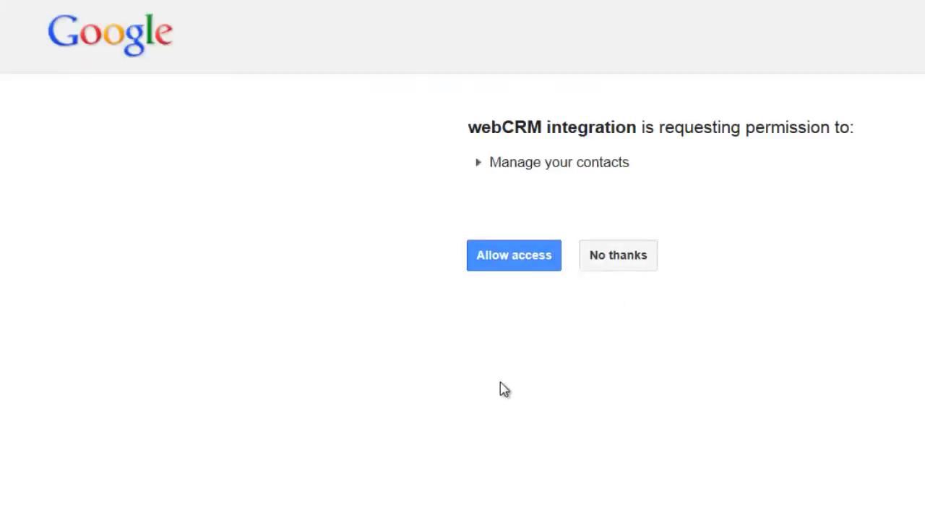
- Grant webCRM integration access to contacts and select the issued authorisation code
{"action": "left_click", "coordinate": [504, 259]}
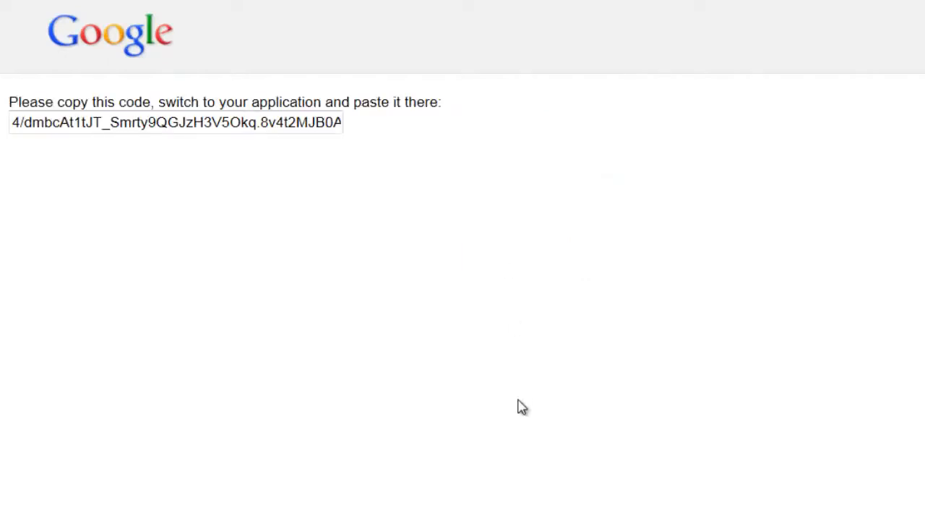
{"action": "left_click", "coordinate": [180, 121]}
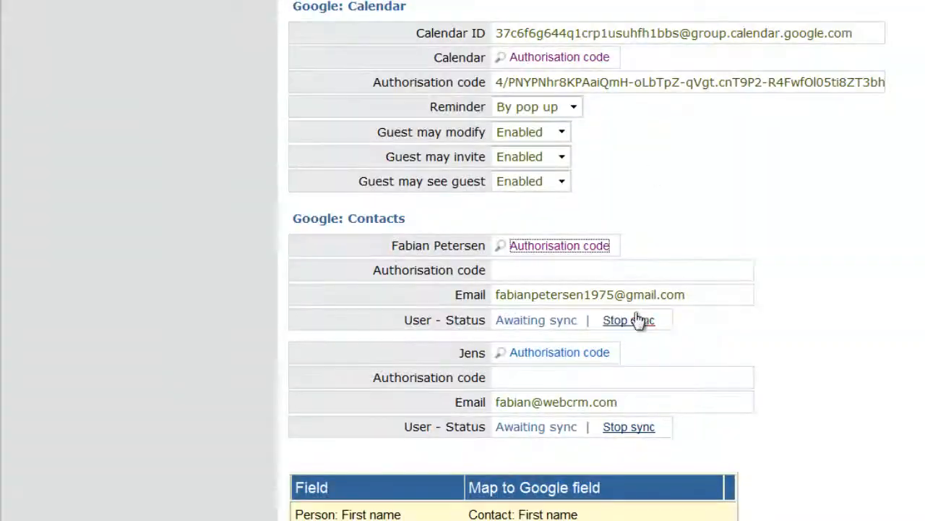
- Paste the contacts authorisation code into the first user's field and save the integration settings
{"action": "left_click", "coordinate": [576, 267]}
{"action": "key", "text": "ctrl+v"}
{"action": "scroll", "coordinate": [576, 266], "scroll_direction": "up", "scroll_amount": 10}
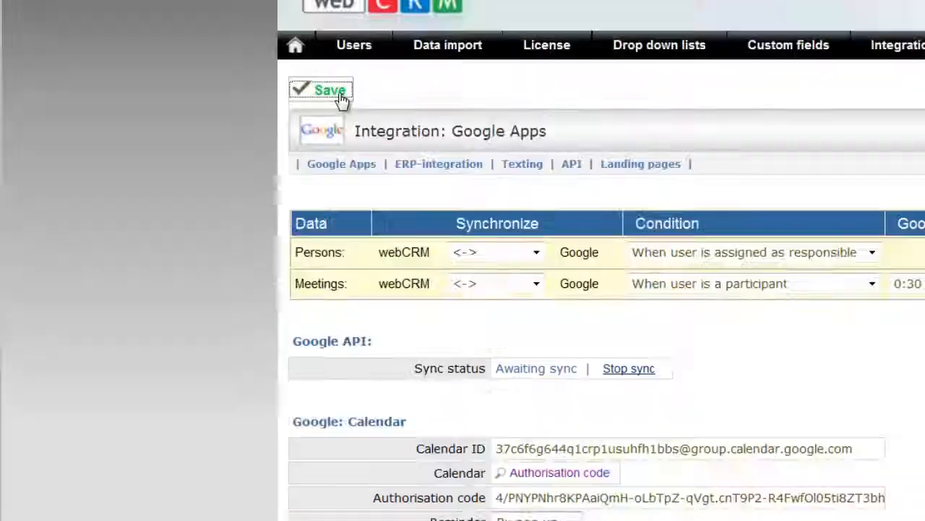
{"action": "left_click", "coordinate": [339, 94]}
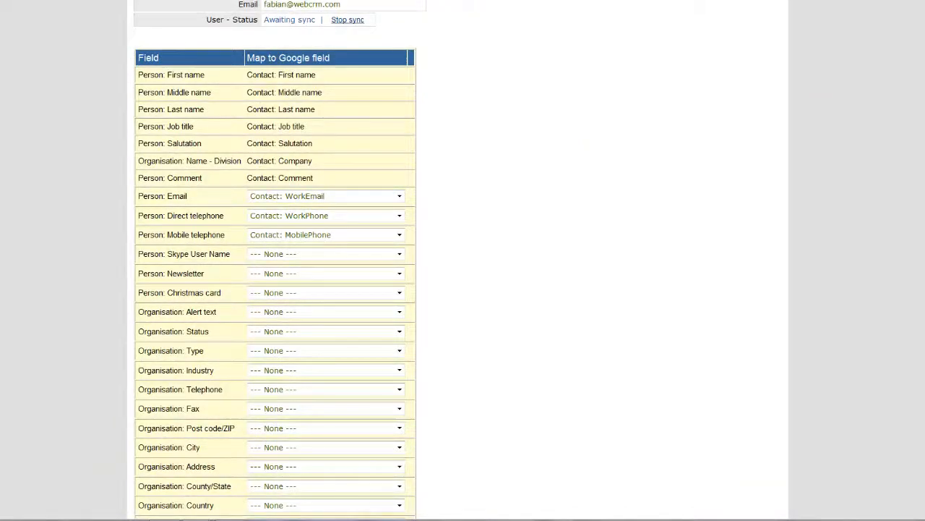
{"action": "scroll", "coordinate": [275, 260], "scroll_direction": "up", "scroll_amount": 3}
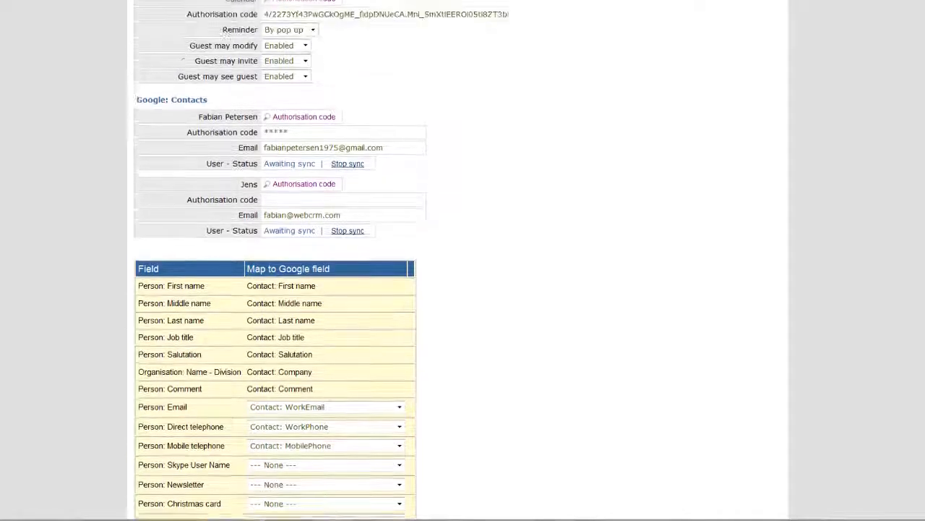
{"action": "scroll", "coordinate": [275, 260], "scroll_direction": "up", "scroll_amount": 3}
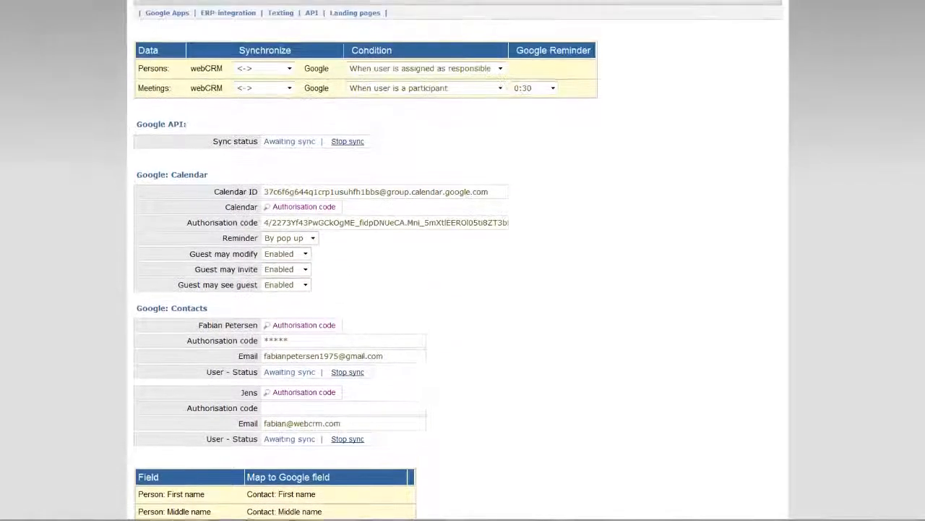
{"action": "scroll", "coordinate": [275, 260], "scroll_direction": "up", "scroll_amount": 2}
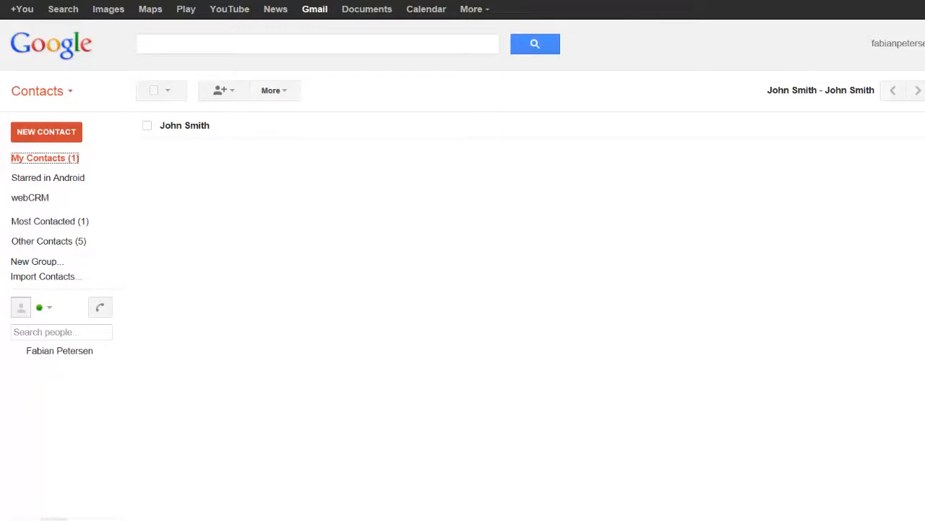
- Add a 'webCRM forward/BCC' contact whose work email is webCRM's inbound email address
{"action": "left_click", "coordinate": [45, 133]}
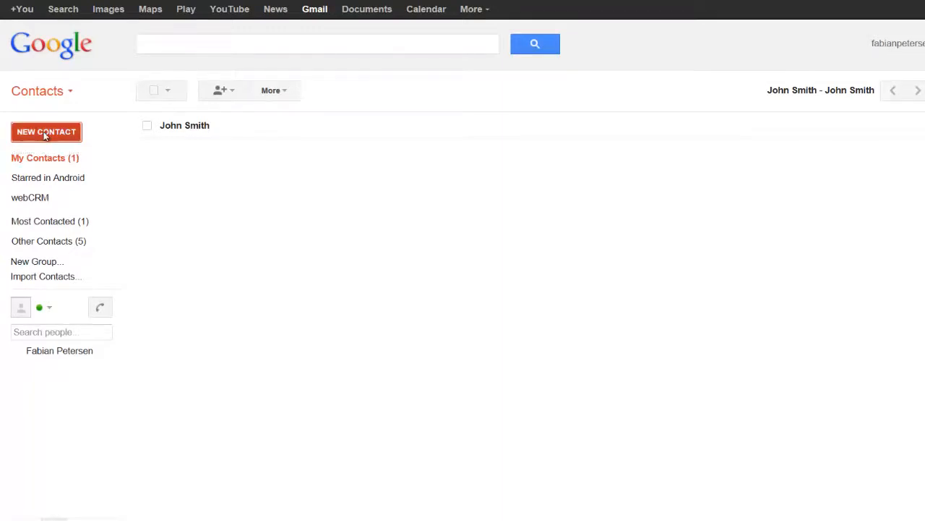
{"action": "type", "text": "we"}
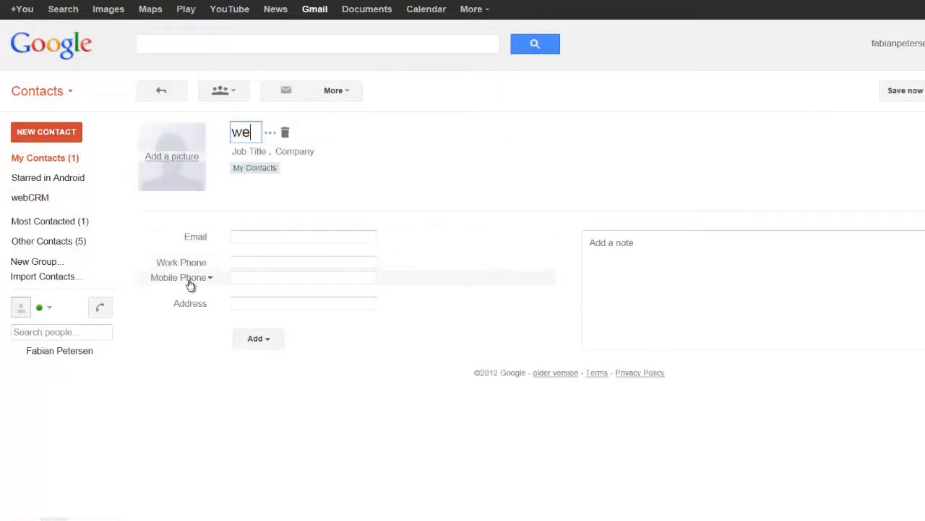
{"action": "type", "text": "bCRM"}
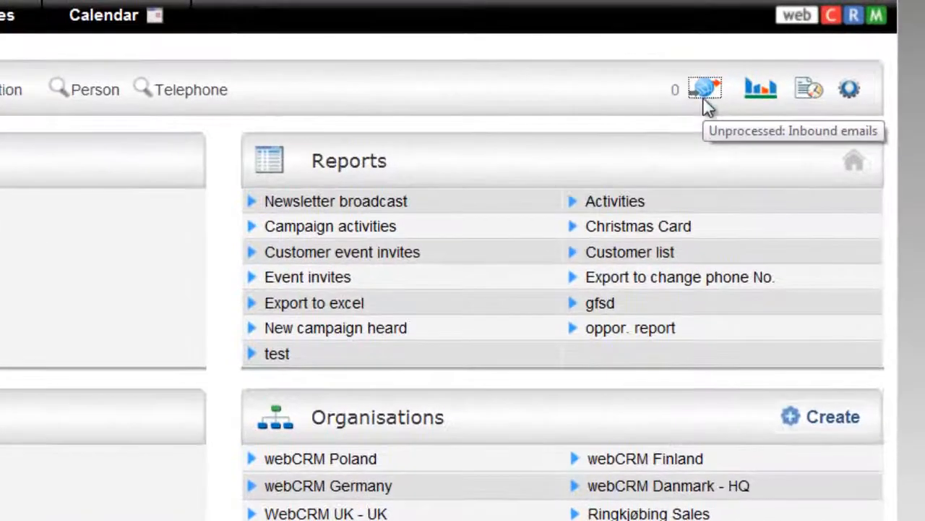
{"action": "left_click", "coordinate": [705, 99]}
{"action": "left_click_drag", "start_coordinate": [654, 125], "coordinate": [484, 138]}
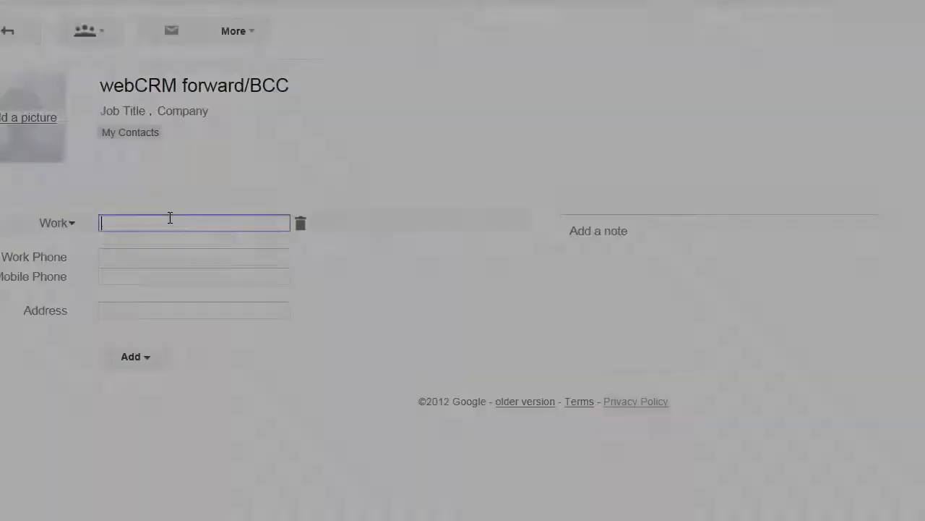
{"action": "key", "text": "ctrl+v"}
{"action": "left_click", "coordinate": [50, 391]}
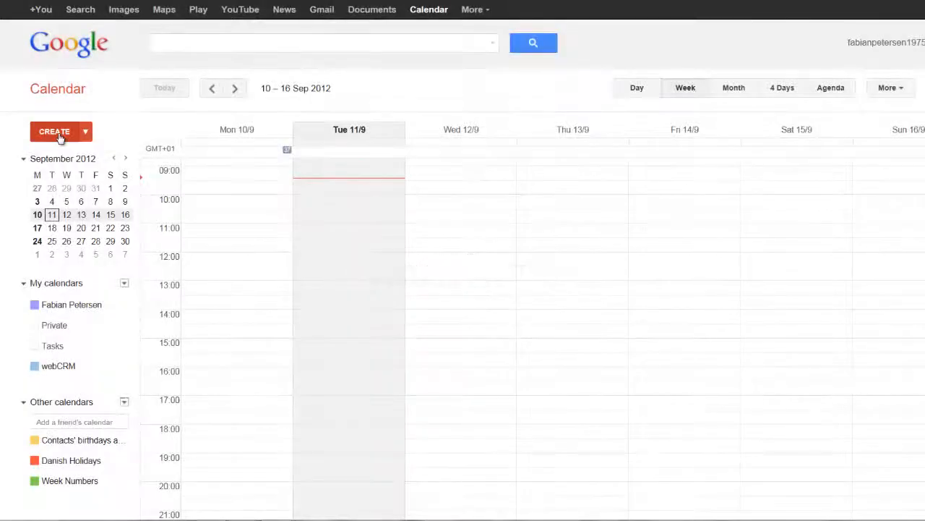
- Create a new 'integration' meeting event on the webCRM calendar and make it public
{"action": "left_click", "coordinate": [54, 131]}
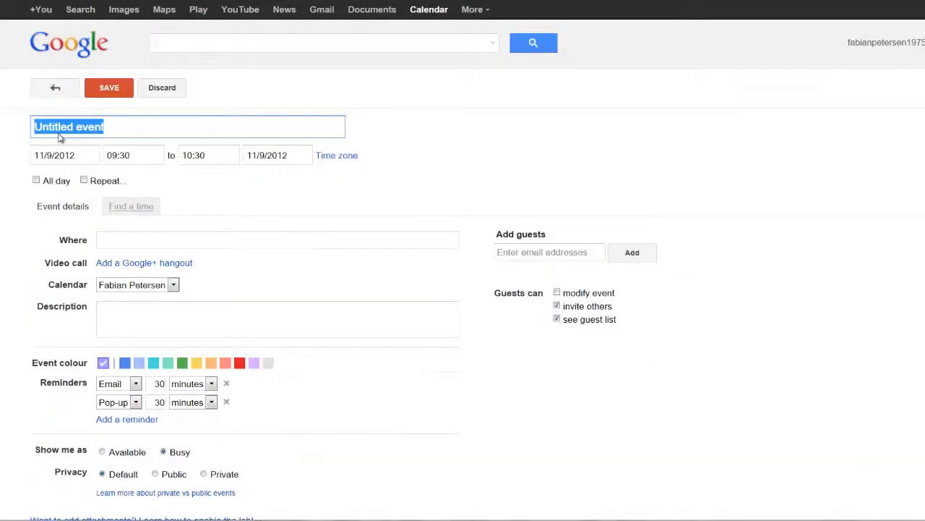
{"action": "type", "text": "meeting about go"}
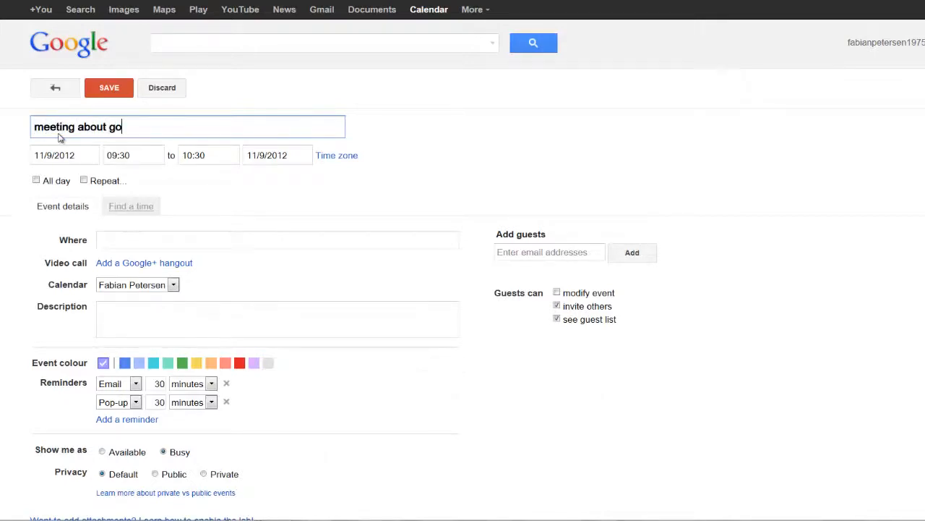
{"action": "type", "text": "integration"}
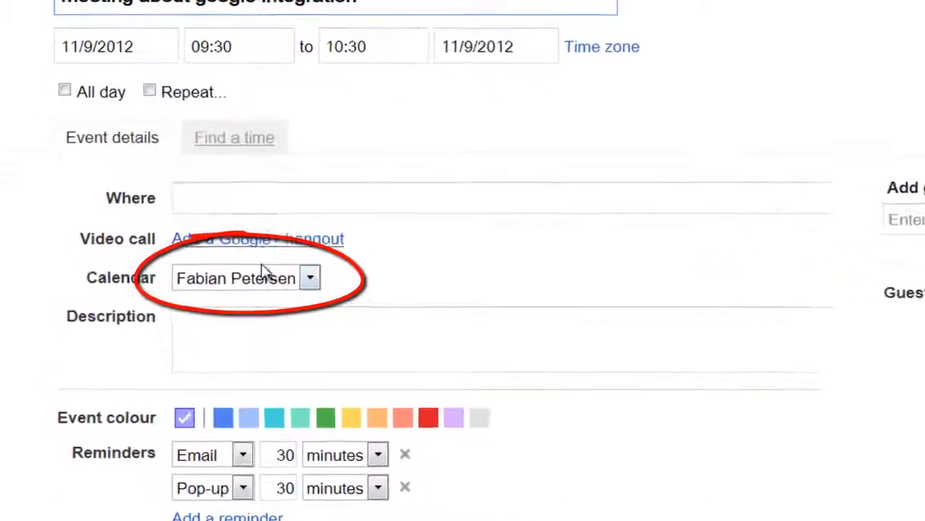
{"action": "left_click", "coordinate": [271, 267]}
{"action": "left_click", "coordinate": [231, 349]}
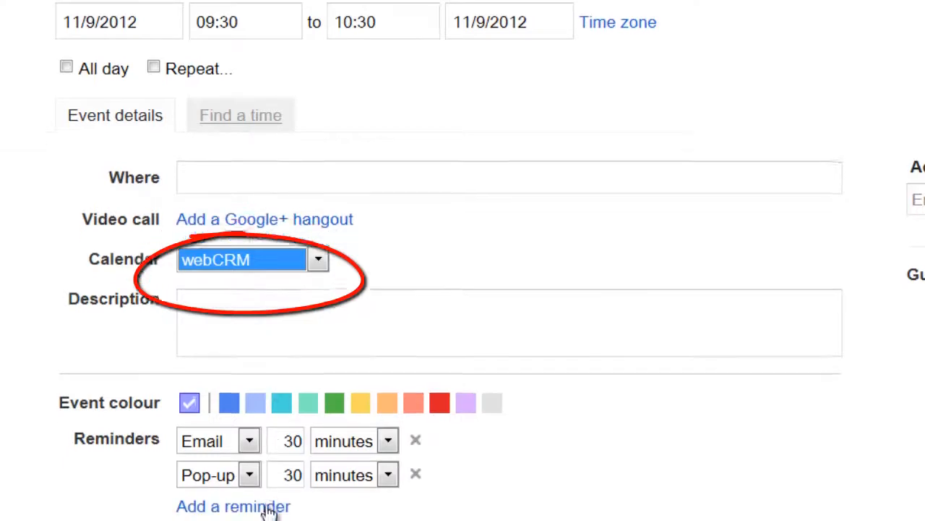
{"action": "left_click", "coordinate": [283, 443]}
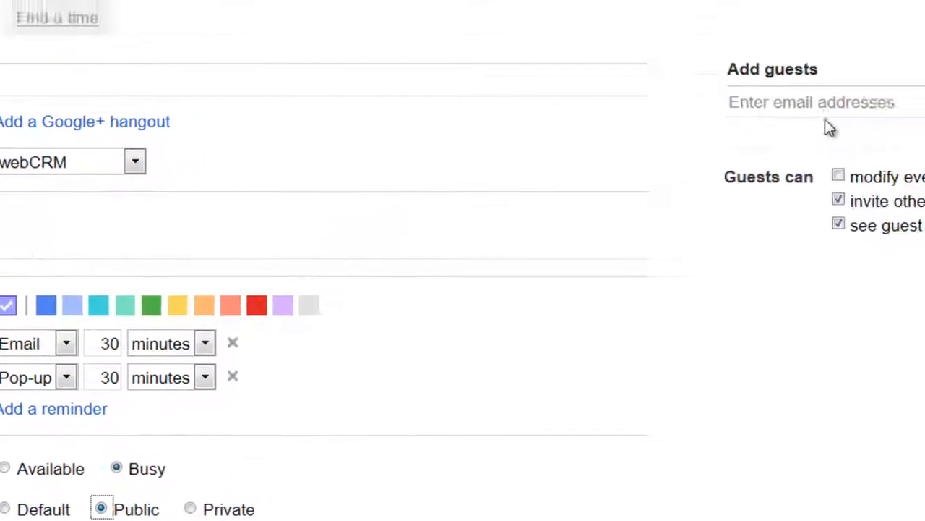
- Add the pasted webCRM team address as a guest of the event
{"action": "left_click", "coordinate": [924, 35]}
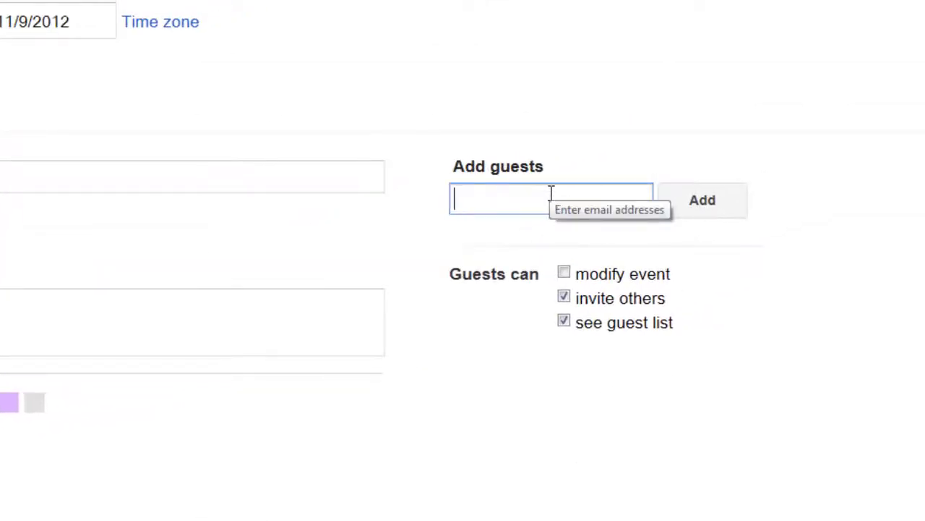
{"action": "key", "text": "ctrl+v"}
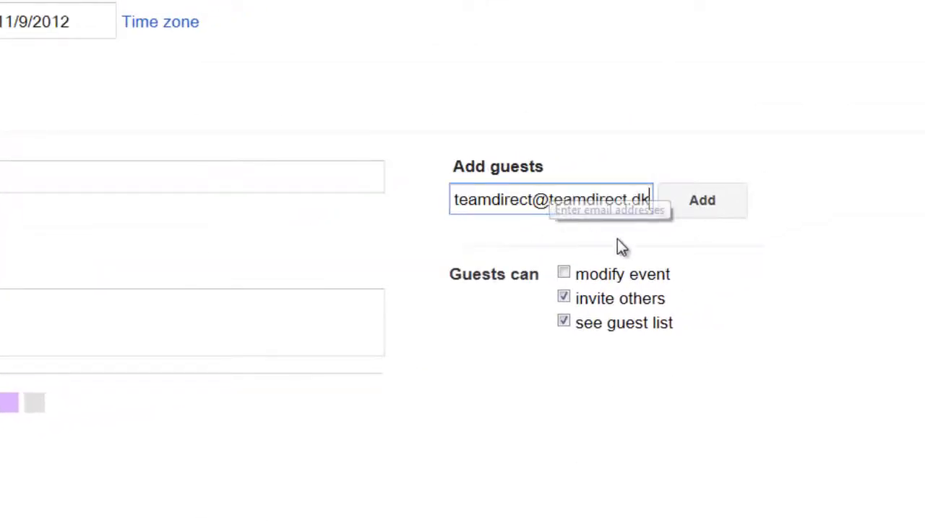
{"action": "left_click", "coordinate": [721, 215]}
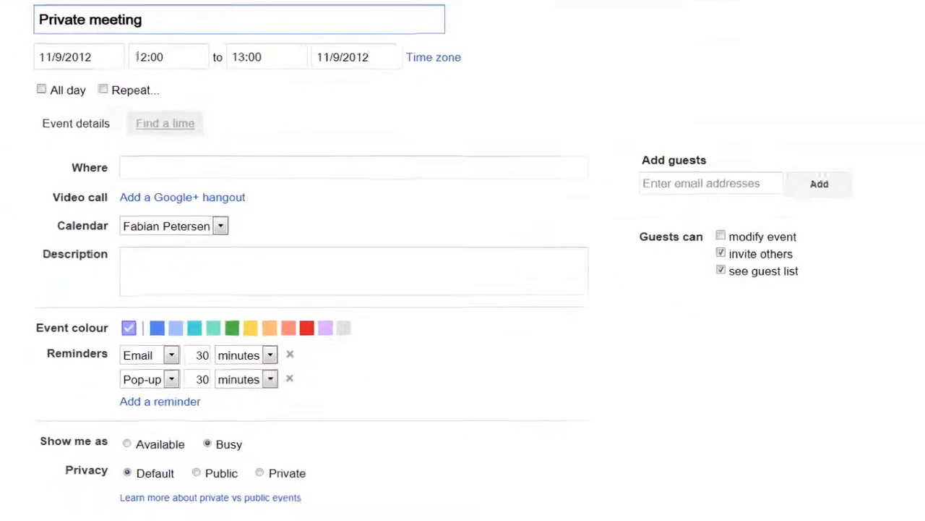
- Put the Private meeting on the webCRM calendar with its privacy set to Private
{"action": "left_click", "coordinate": [219, 154]}
{"action": "left_click", "coordinate": [199, 212]}
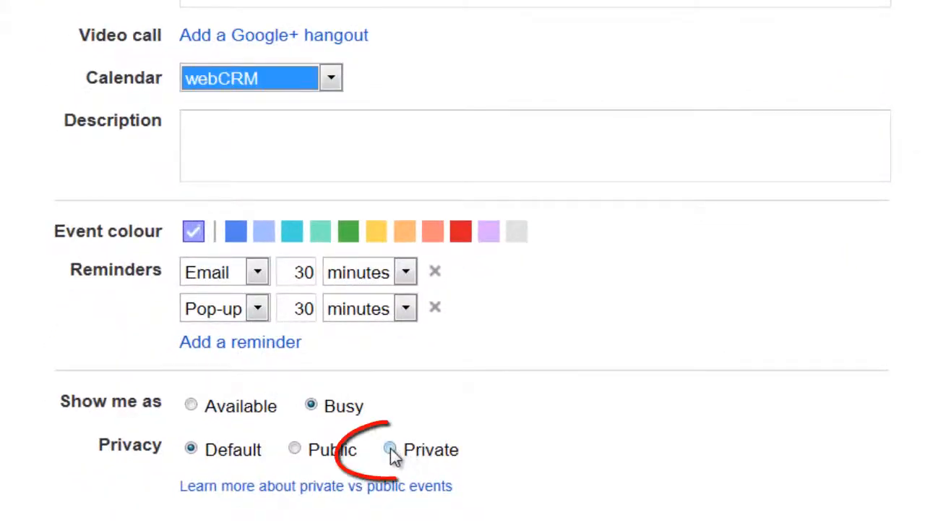
{"action": "left_click", "coordinate": [390, 449]}
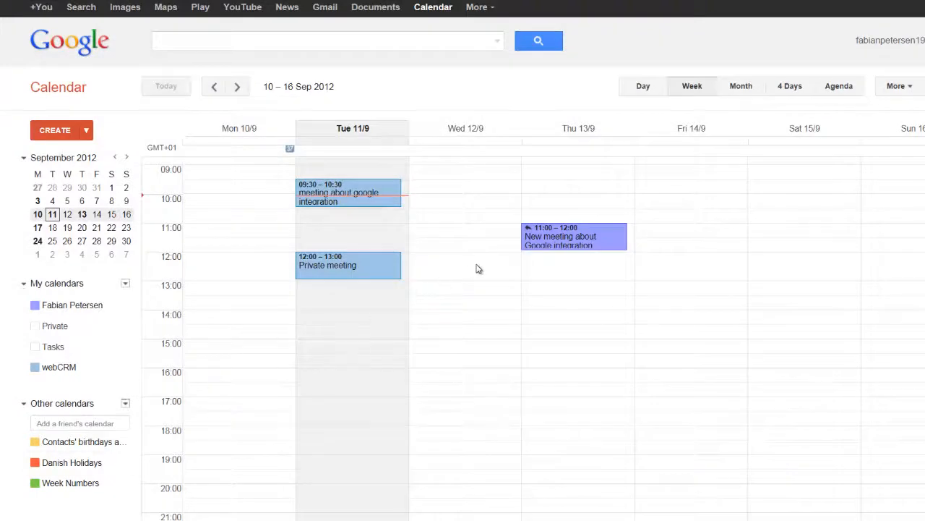
- Copy Thursday's Google integration meeting into the webCRM calendar
{"action": "left_click", "coordinate": [616, 231]}
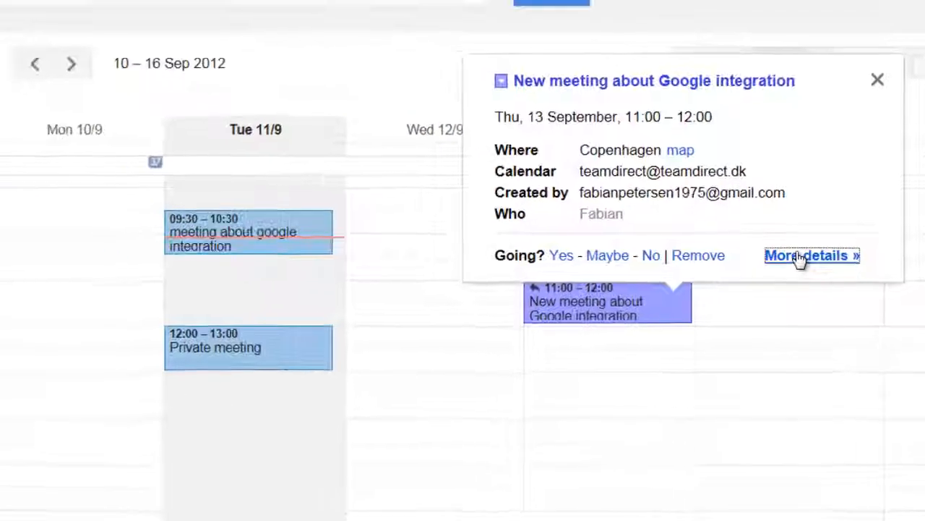
{"action": "left_click", "coordinate": [660, 240]}
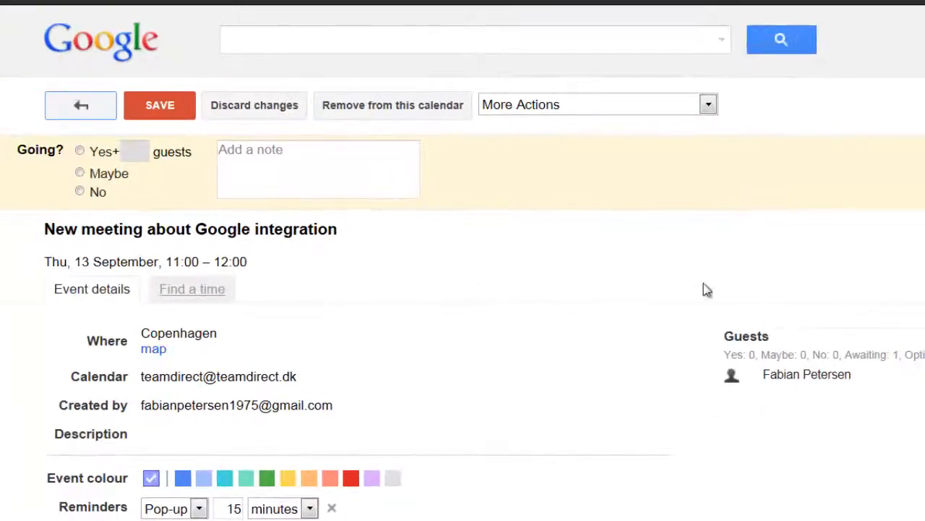
{"action": "left_click", "coordinate": [573, 103]}
{"action": "left_click", "coordinate": [574, 102]}
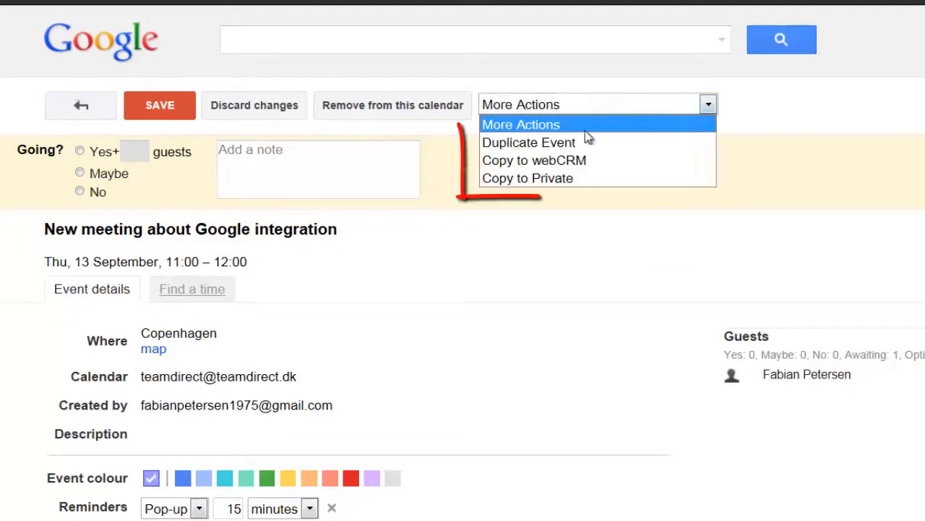
{"action": "left_click", "coordinate": [585, 161]}
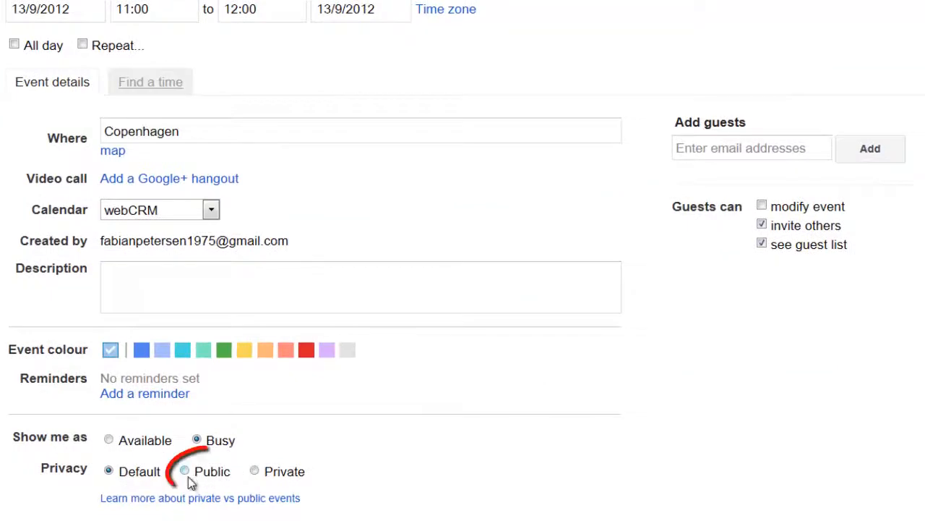
- Make the copied meeting public and add the webCRM address as a guest
{"action": "left_click", "coordinate": [188, 477]}
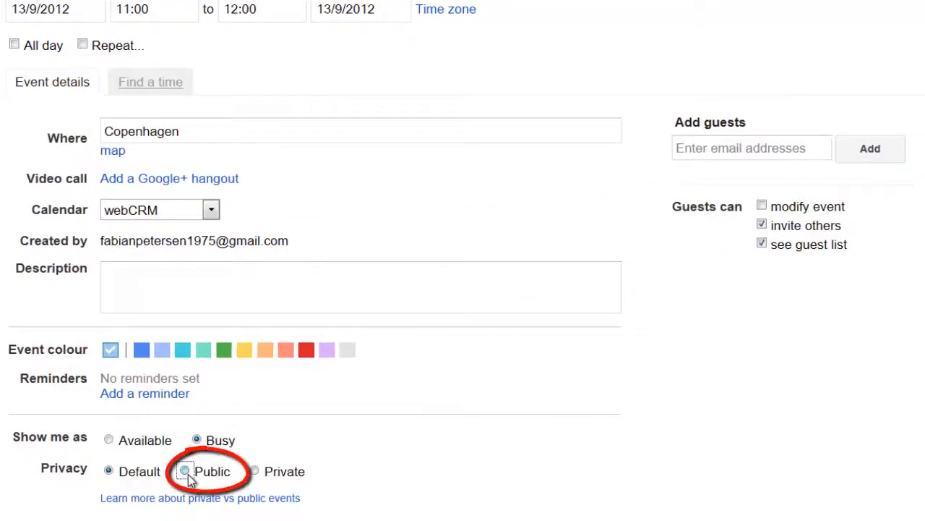
{"action": "left_click", "coordinate": [783, 148]}
{"action": "key", "text": "ctrl+v"}
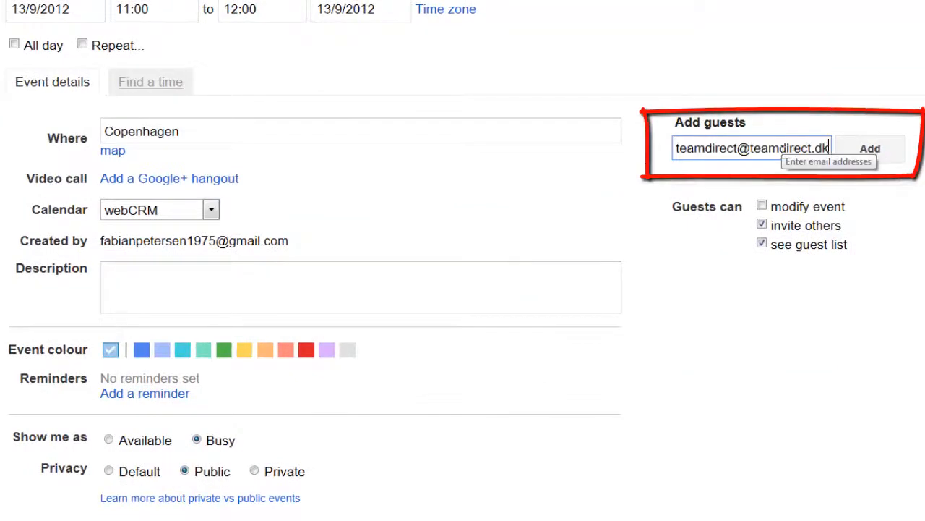
{"action": "left_click", "coordinate": [871, 149]}
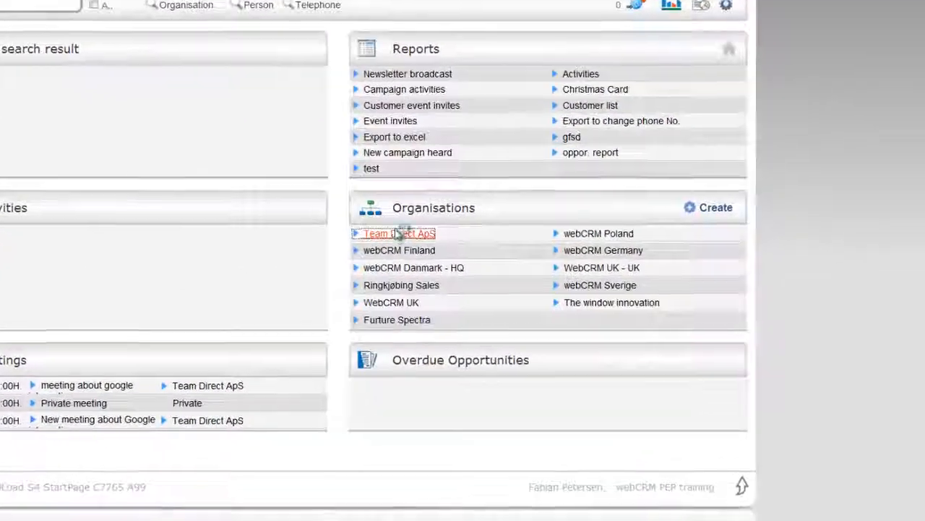
- Open Team Direct ApS, view its contact person's details, then return to the organisation
{"action": "left_click", "coordinate": [440, 259]}
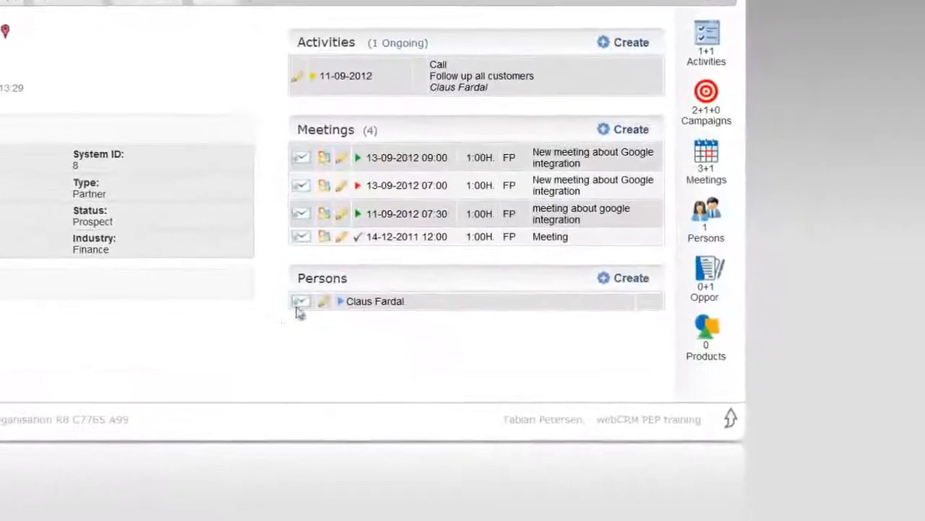
{"action": "left_click", "coordinate": [279, 287]}
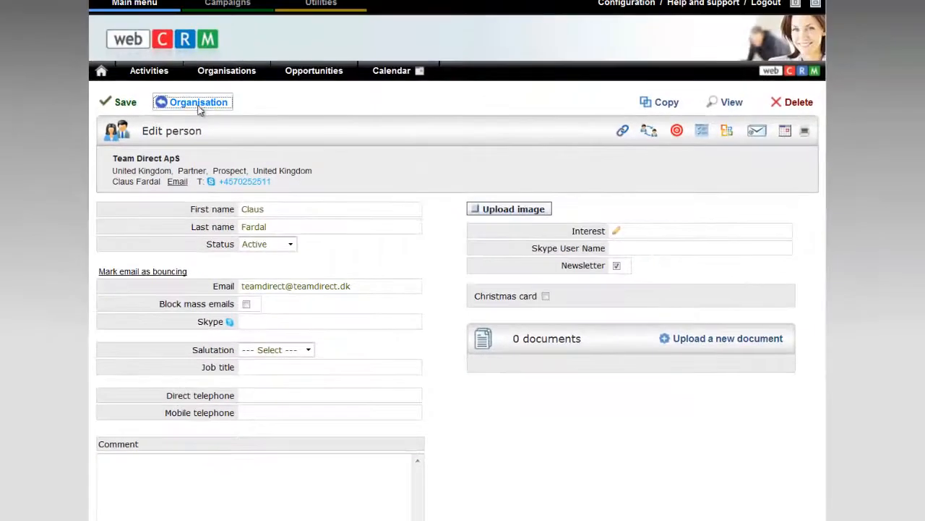
{"action": "left_click", "coordinate": [198, 102]}
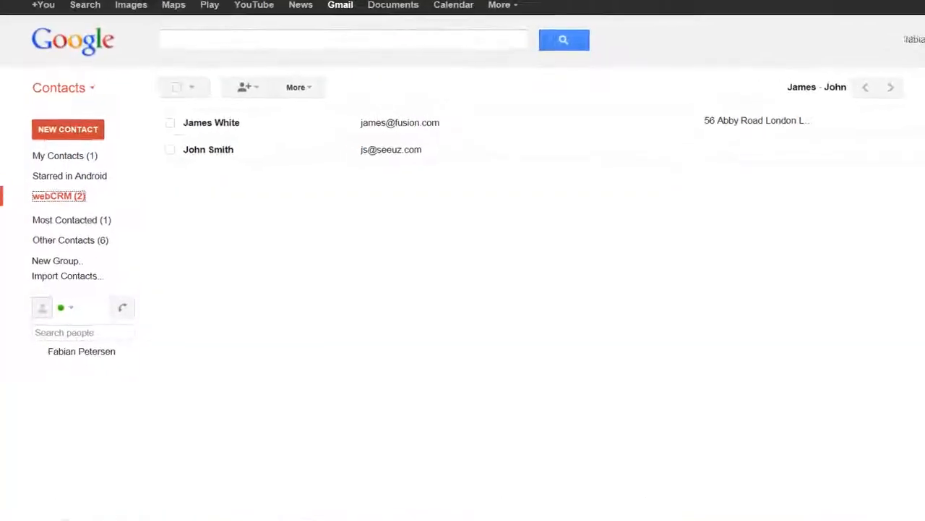
- Create a Google contact with the person's name, company Fields International and e-mail address
{"action": "left_click", "coordinate": [68, 125]}
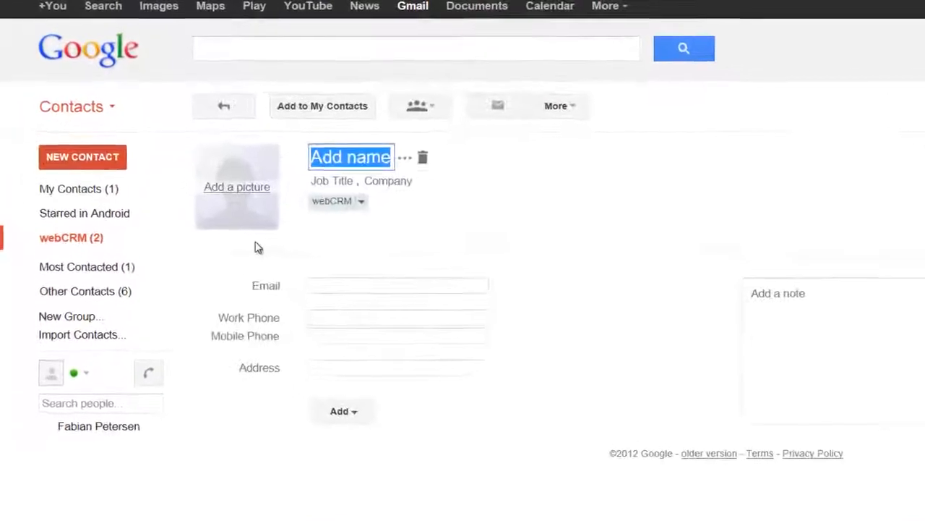
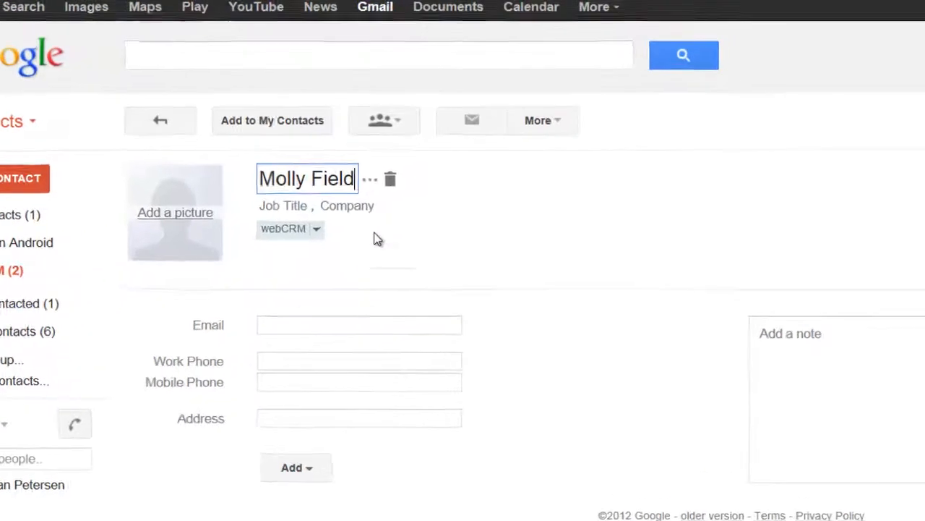
{"action": "left_click", "coordinate": [348, 207]}
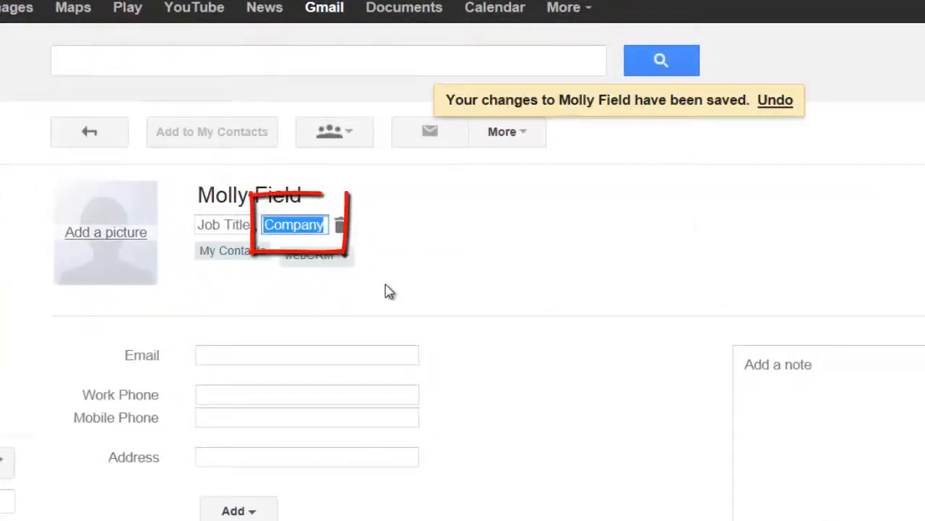
{"action": "type", "text": "Fie"}
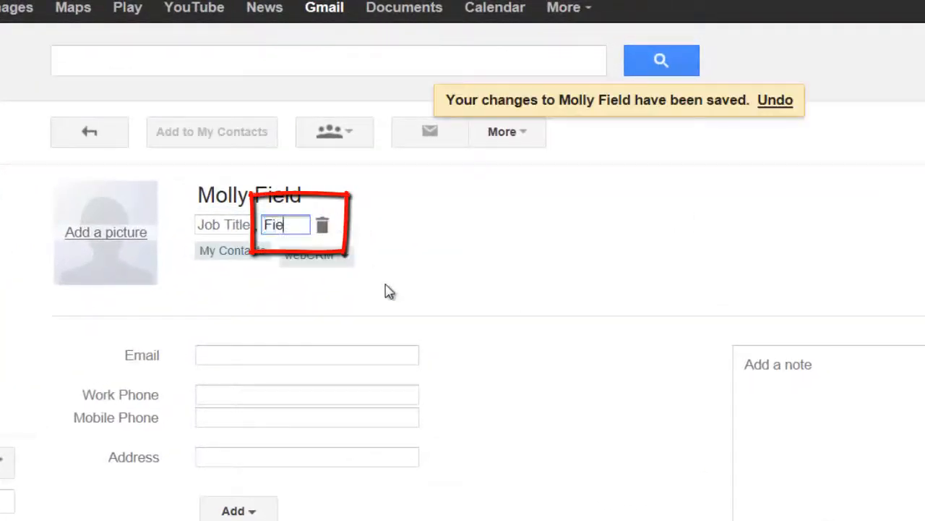
{"action": "type", "text": "lds Inter"}
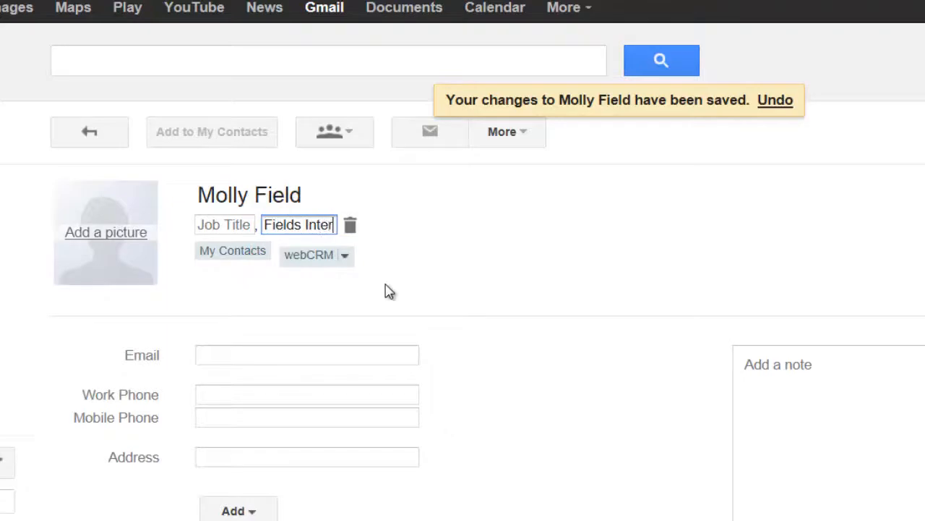
{"action": "type", "text": "national"}
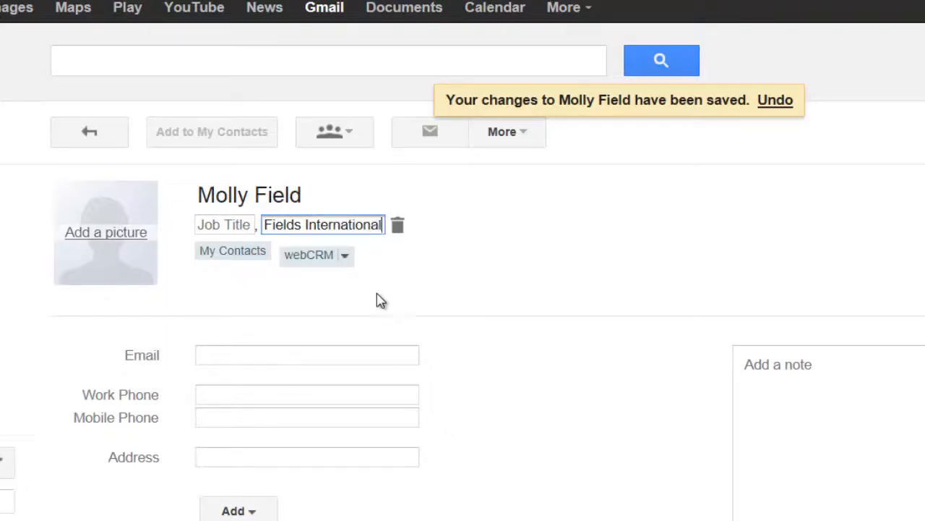
{"action": "left_click", "coordinate": [232, 356]}
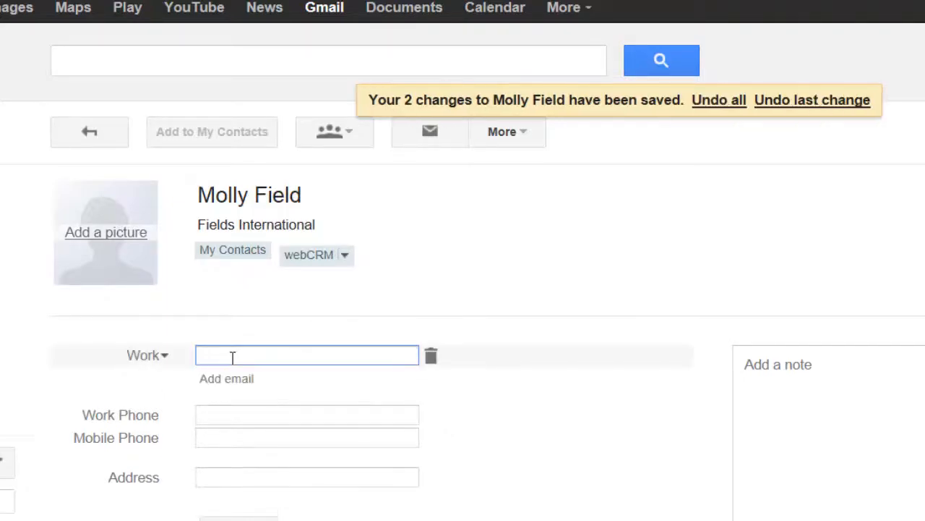
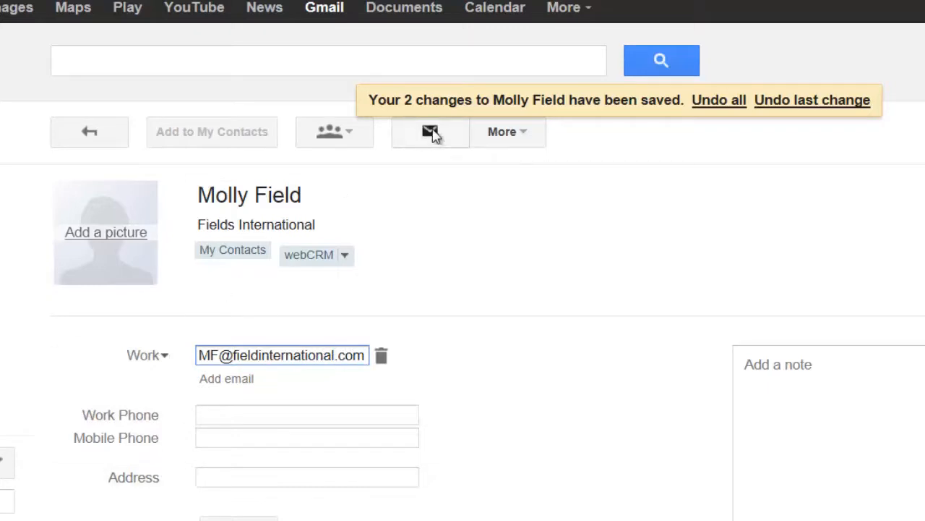
- Add the new contact to the webCRM group
{"action": "left_click", "coordinate": [352, 137]}
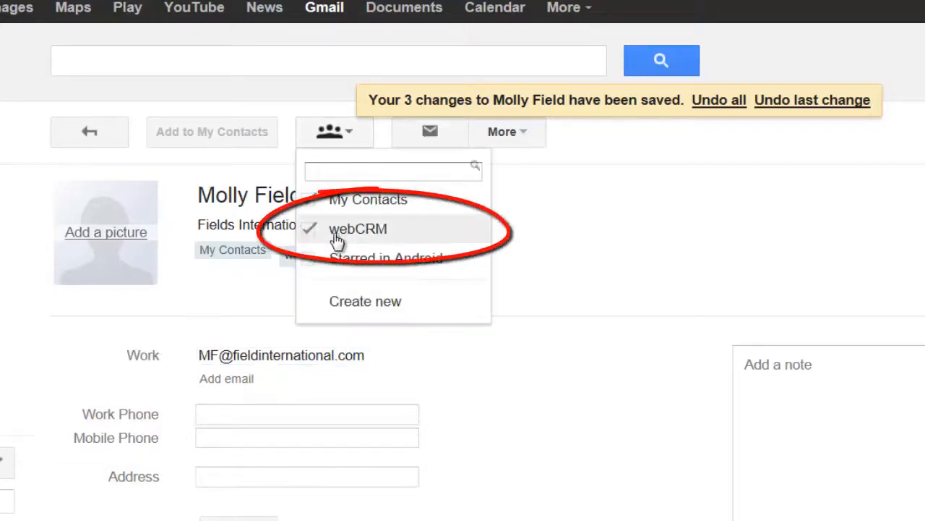
{"action": "left_click", "coordinate": [311, 202]}
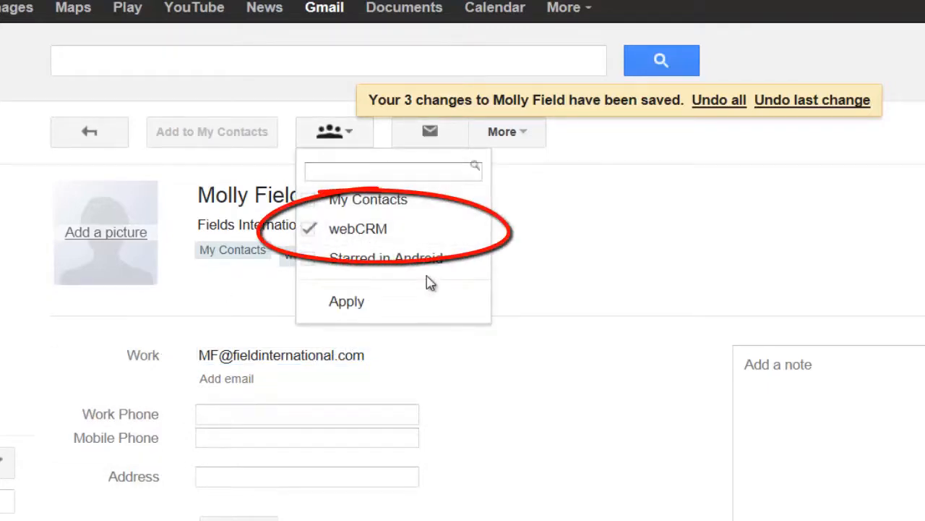
{"action": "left_click", "coordinate": [355, 304]}
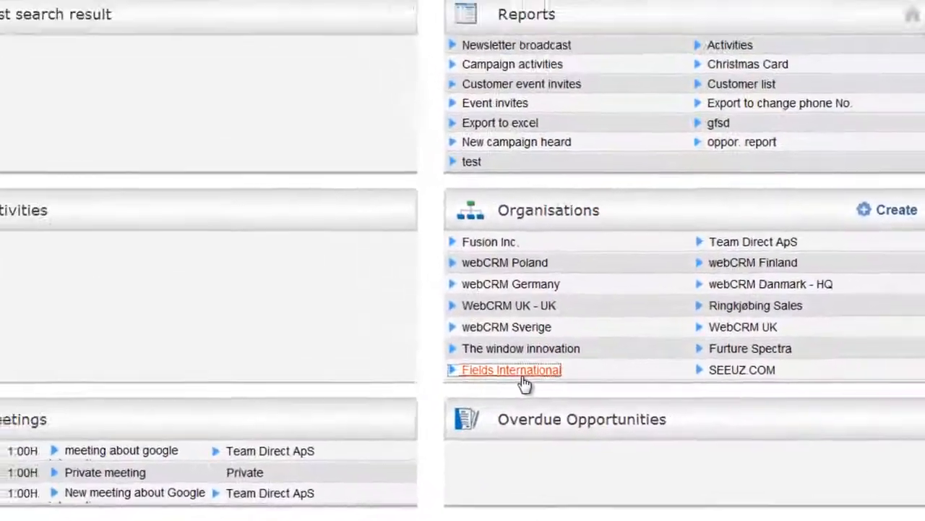
- Open Fields International and its synced contact person's record
{"action": "left_click", "coordinate": [475, 289]}
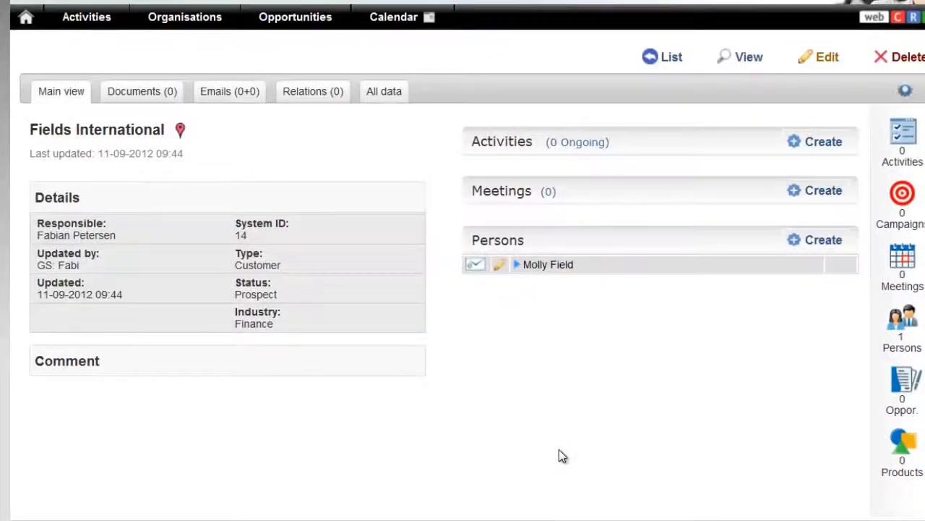
{"action": "left_click", "coordinate": [562, 277]}
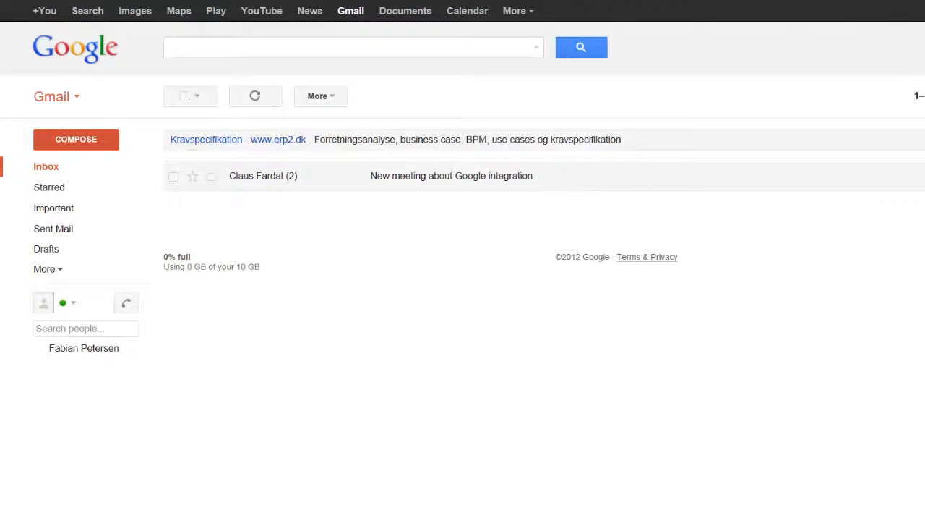
- Compose 'webCRM Google Integration' to the Team Direct contact, Bcc webCRM forward/BCC
{"action": "left_click", "coordinate": [76, 139]}
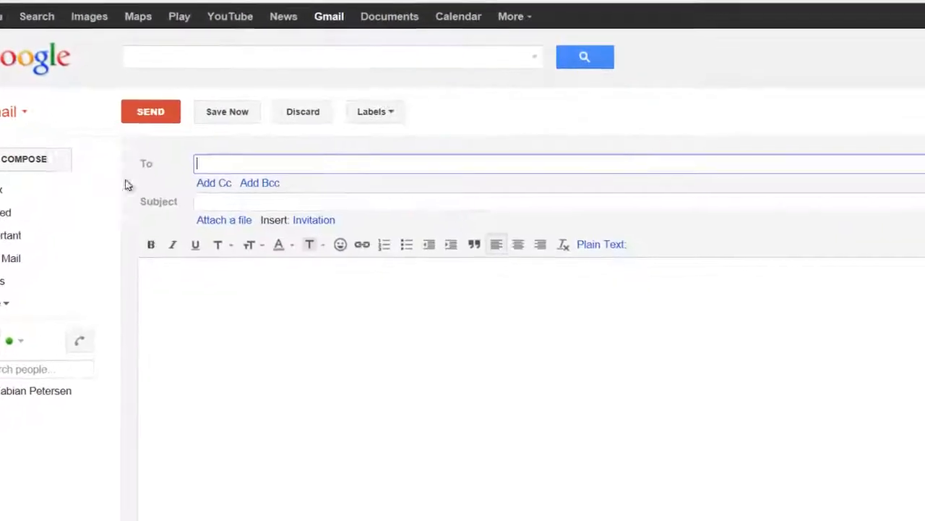
{"action": "type", "text": "te"}
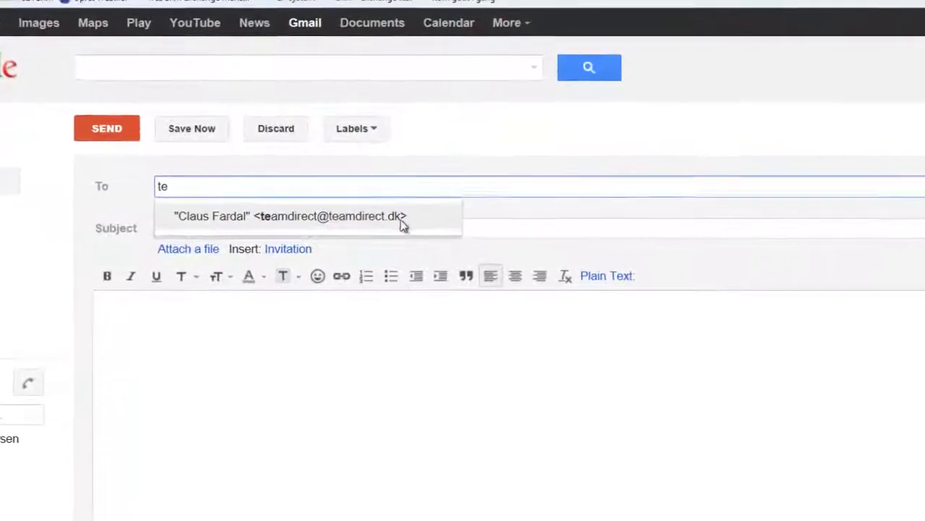
{"action": "left_click", "coordinate": [398, 222]}
{"action": "left_click", "coordinate": [322, 228]}
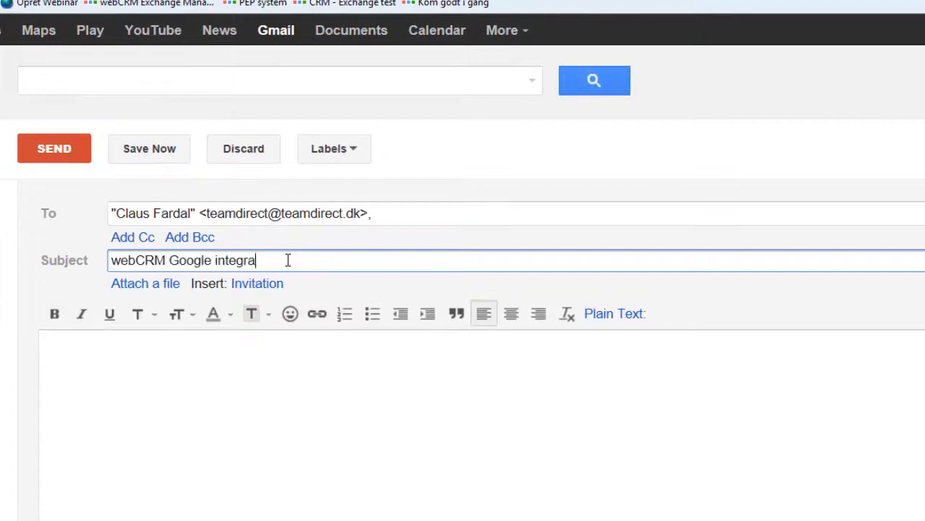
{"action": "left_click", "coordinate": [204, 239]}
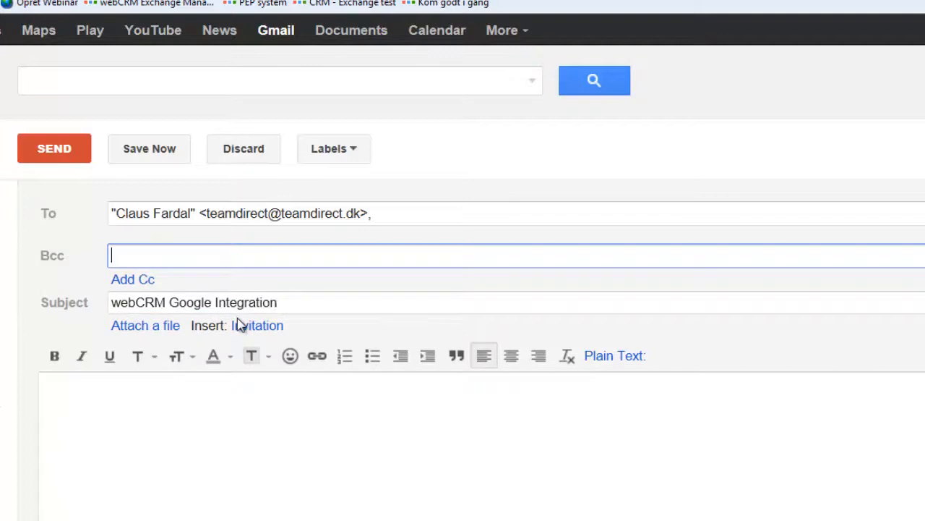
{"action": "type", "text": "we"}
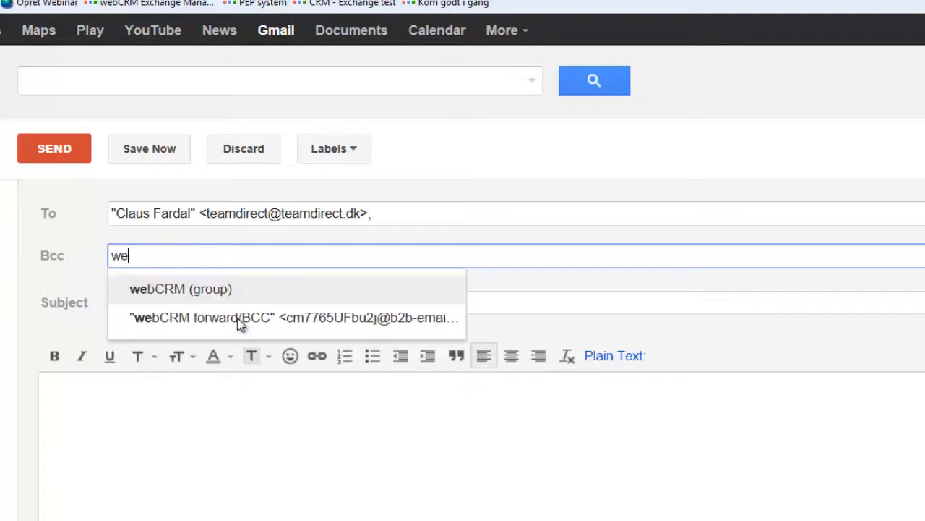
{"action": "left_click", "coordinate": [237, 317]}
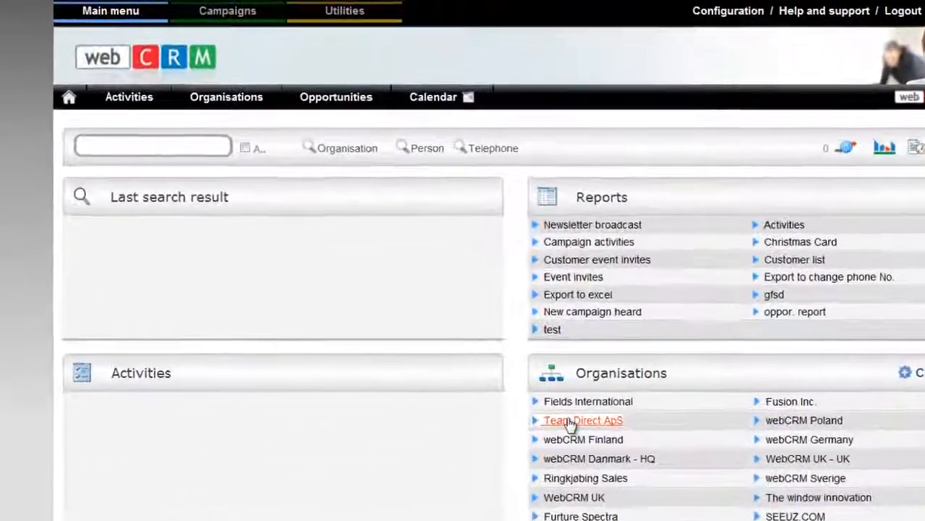
- Open Team Direct ApS and view its logged e-mails
{"action": "left_click", "coordinate": [553, 395]}
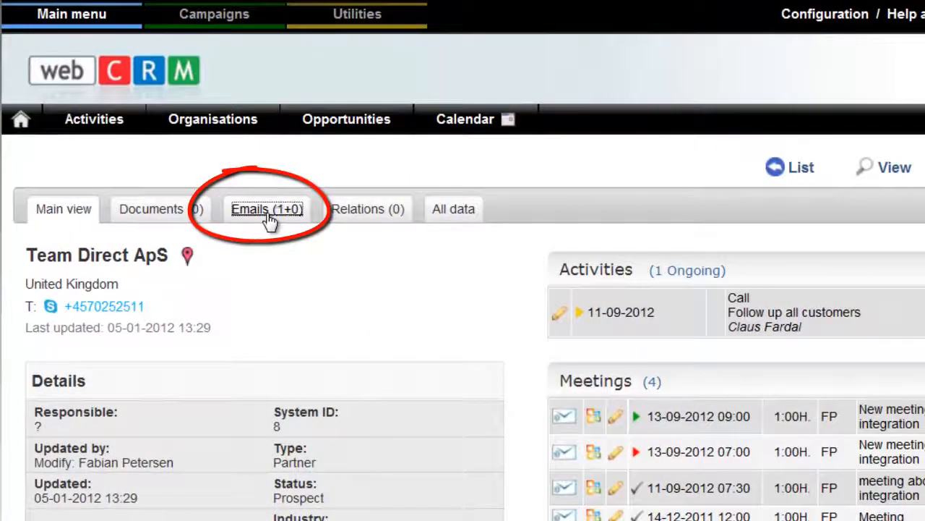
{"action": "left_click", "coordinate": [268, 217]}
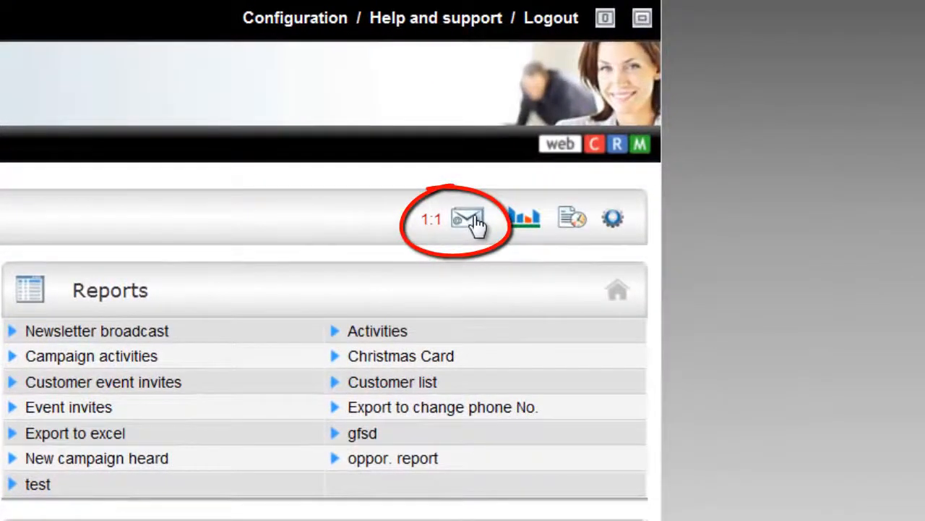
- Match the inbound e-mail to Fields International and its contact person
{"action": "left_click", "coordinate": [469, 220]}
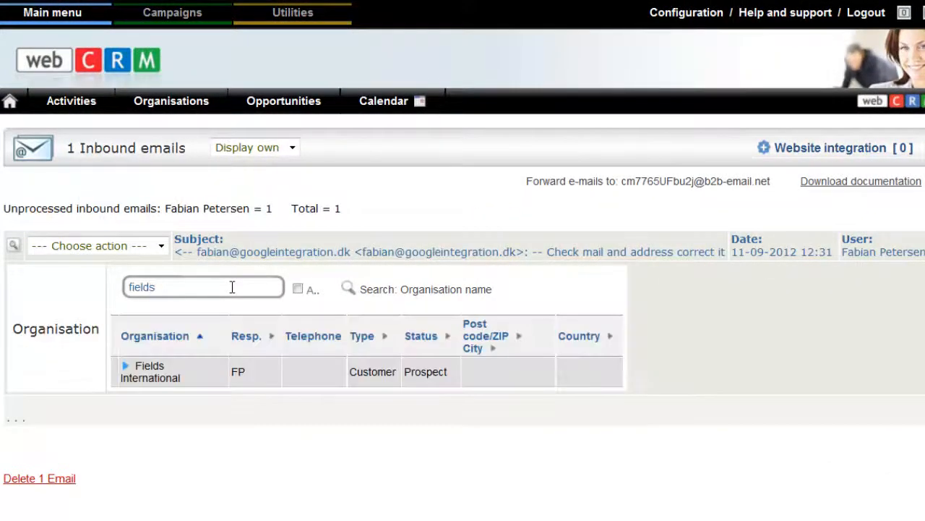
{"action": "left_click", "coordinate": [156, 374]}
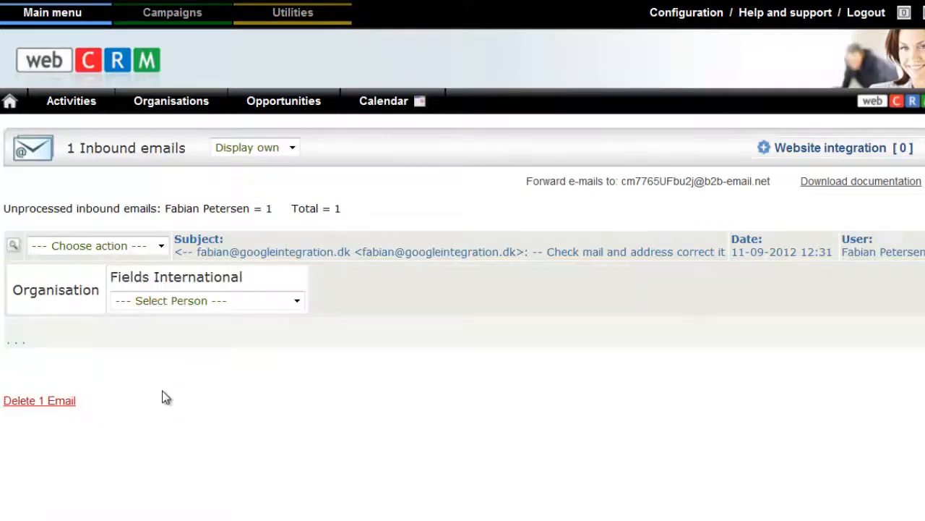
{"action": "left_click", "coordinate": [181, 301]}
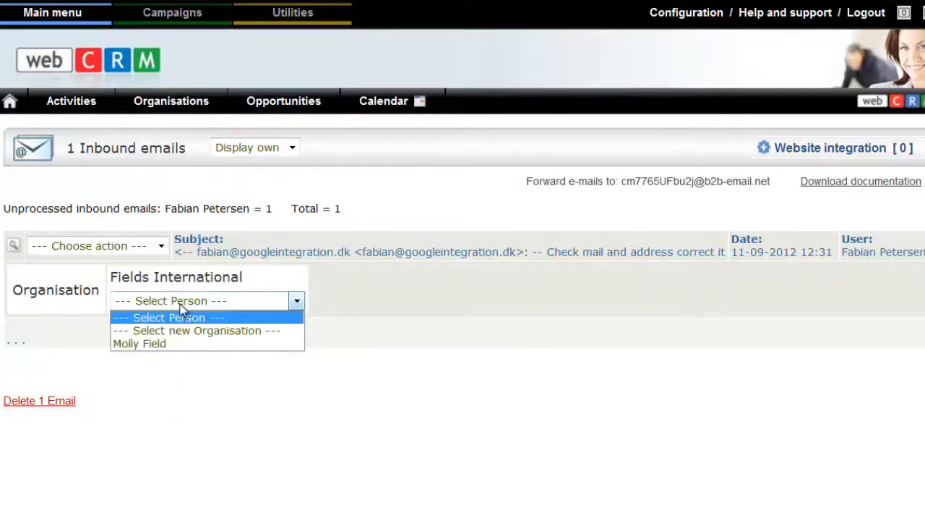
{"action": "left_click", "coordinate": [152, 345]}
- Choose Save as the action to file the e-mail on the organisation
{"action": "left_click", "coordinate": [125, 248]}
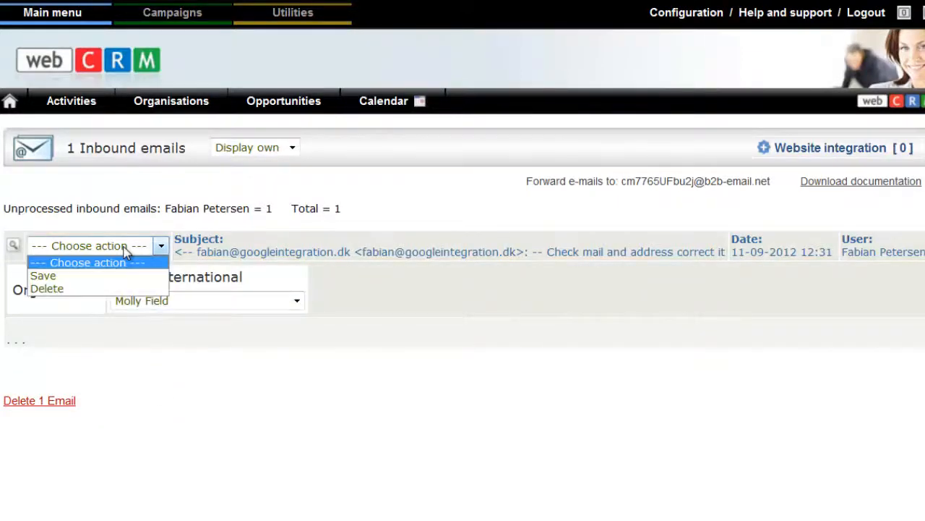
{"action": "left_click", "coordinate": [196, 250]}
{"action": "left_click_drag", "start_coordinate": [197, 251], "coordinate": [347, 255]}
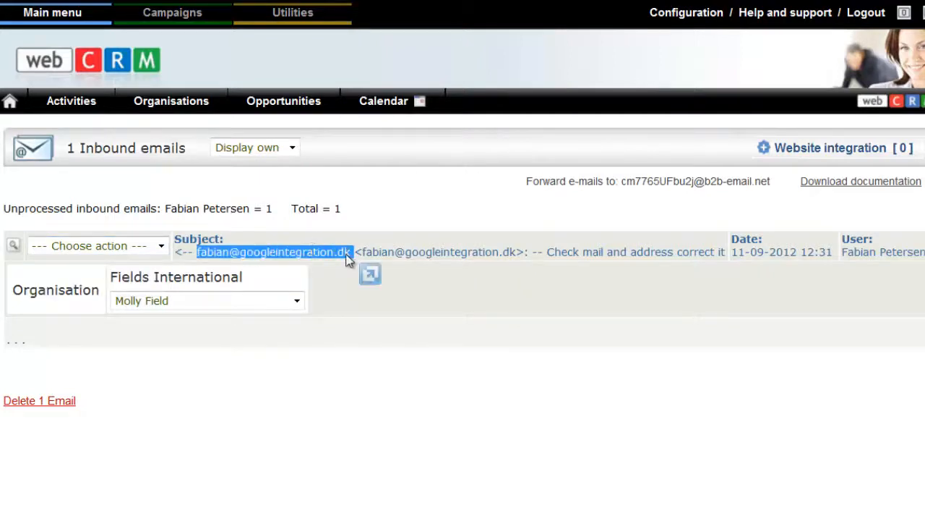
{"action": "left_click", "coordinate": [157, 246]}
{"action": "left_click", "coordinate": [116, 272]}
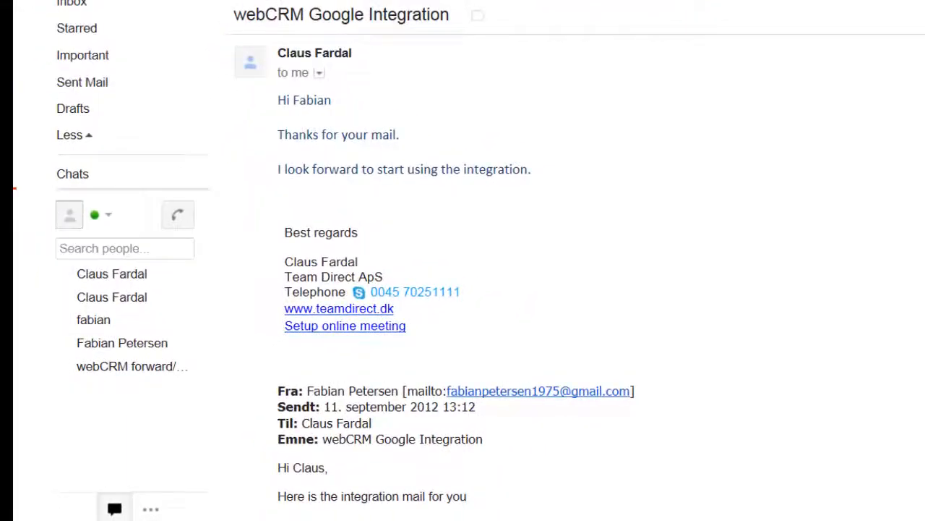
- Forward the Team Direct reply to the webCRM forward/BCC address
{"action": "left_click", "coordinate": [870, 105]}
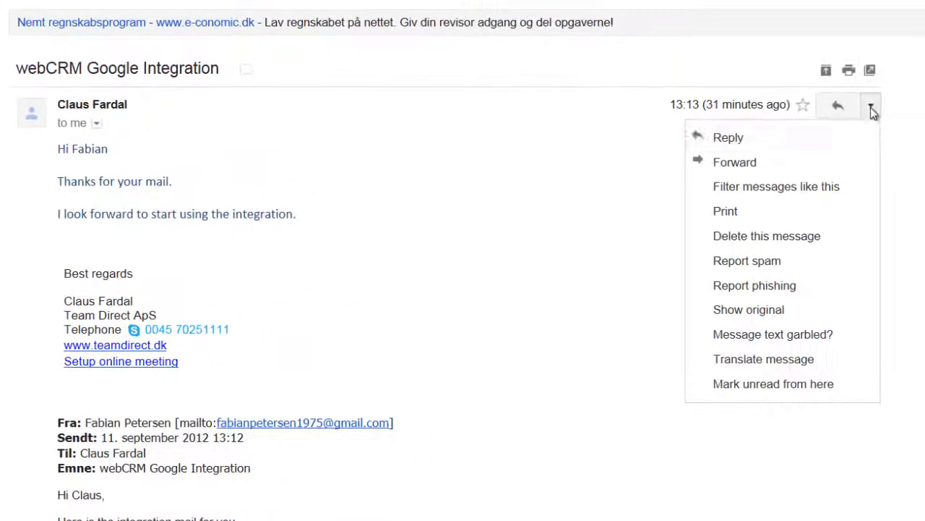
{"action": "left_click", "coordinate": [798, 163]}
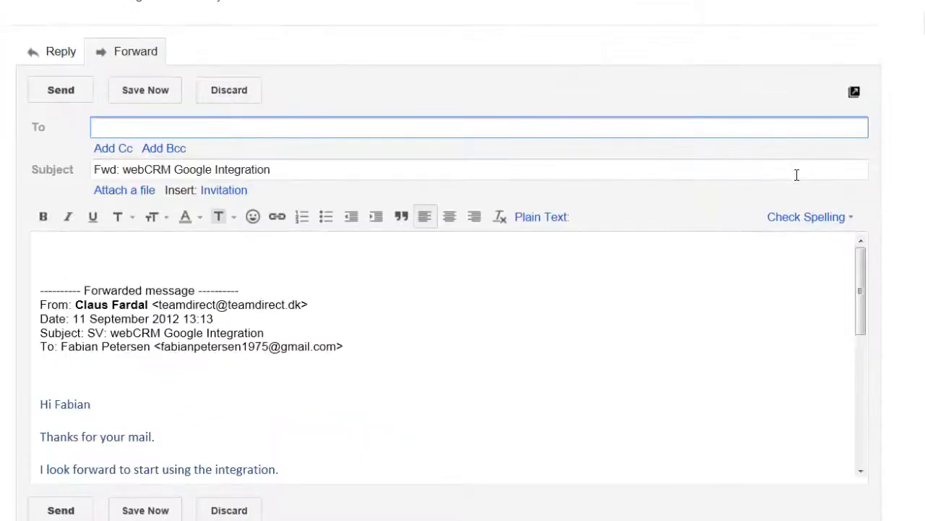
{"action": "type", "text": "we"}
{"action": "left_click", "coordinate": [320, 160]}
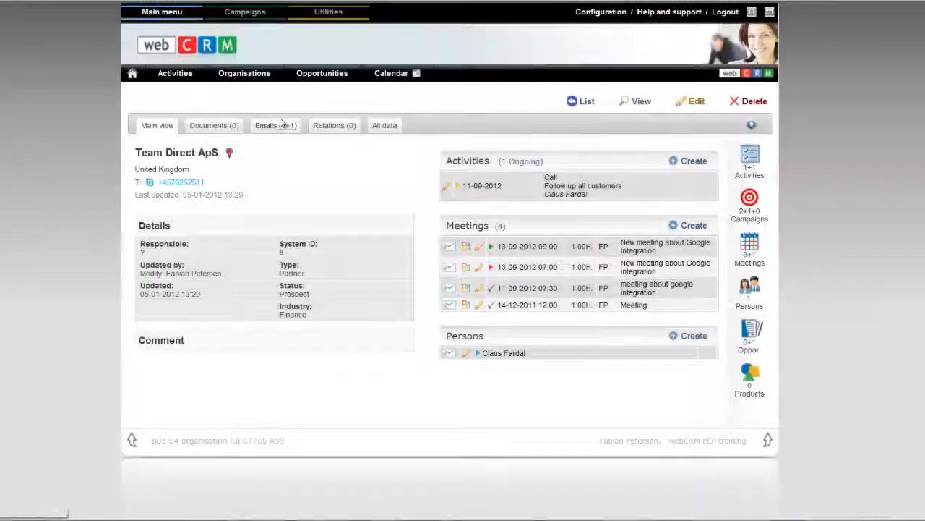
- In webCRM, filter Team Direct ApS's e-mails to show Inbound
{"action": "left_click", "coordinate": [277, 125]}
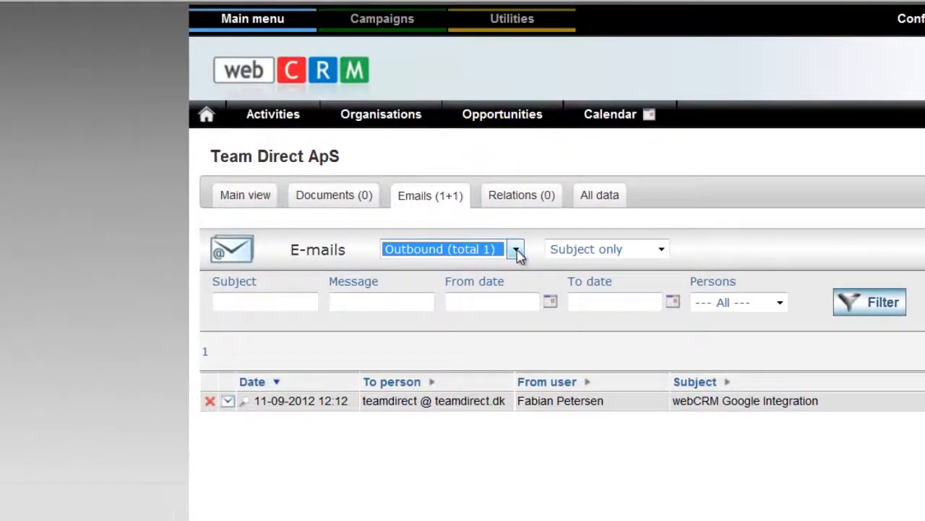
{"action": "left_click", "coordinate": [517, 251]}
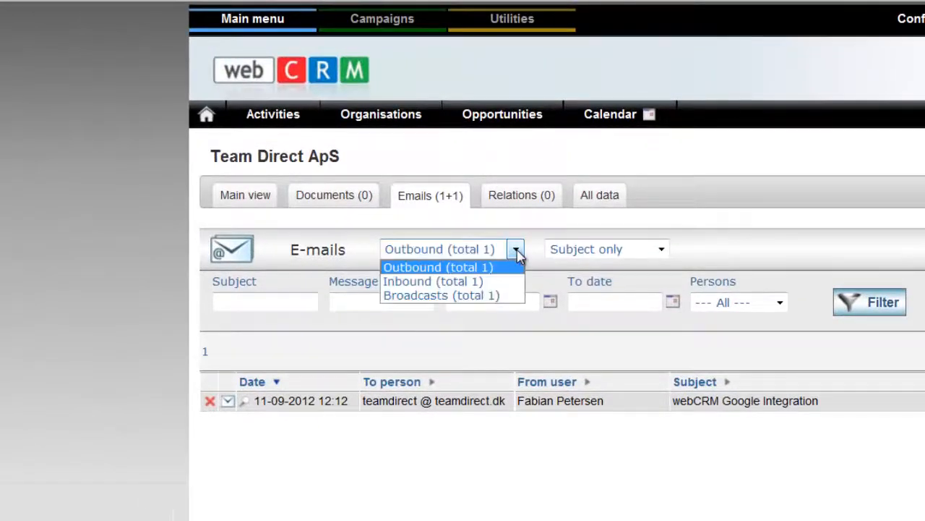
{"action": "left_click", "coordinate": [494, 284]}
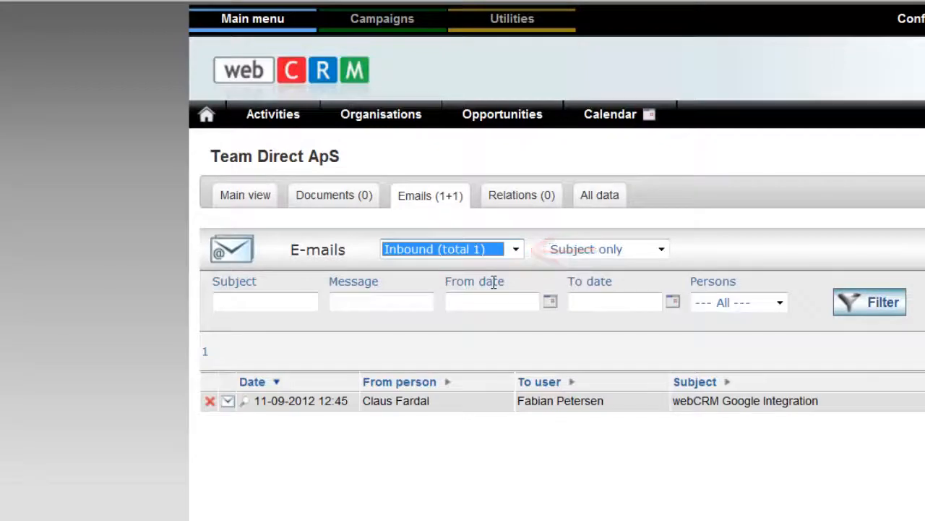